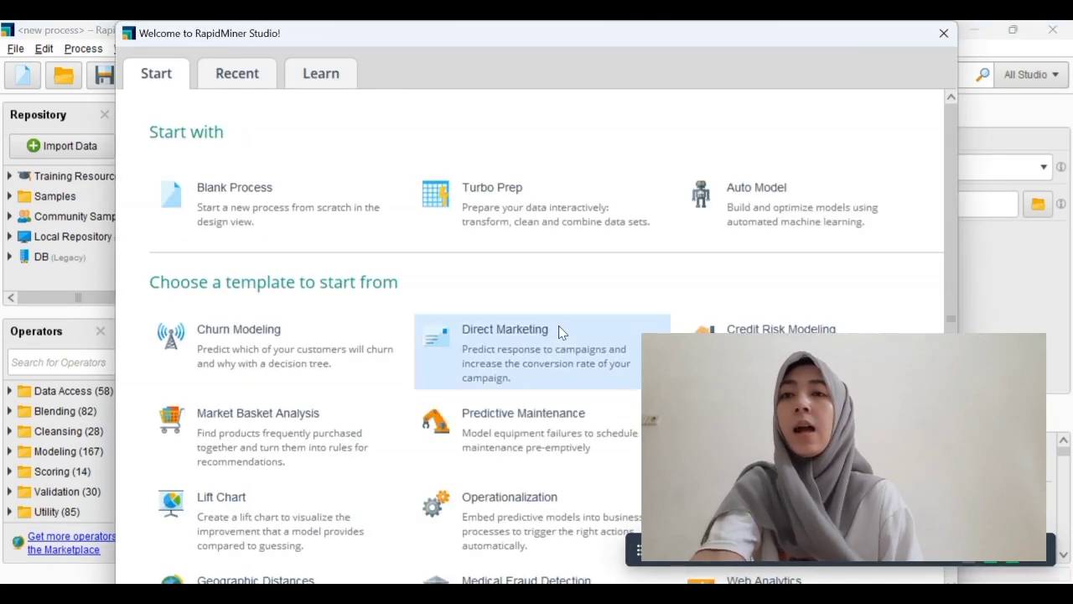
Start a blank process and choose diabetes_data_upload.csv from the RAPID folder in Downloads as the data to import
click(294, 206)
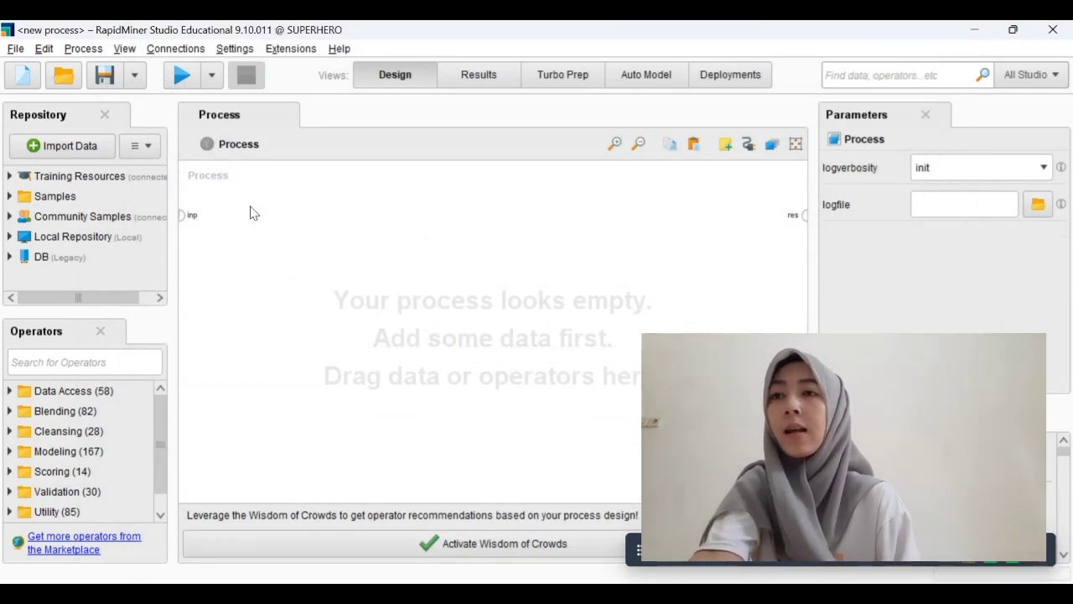
click(64, 148)
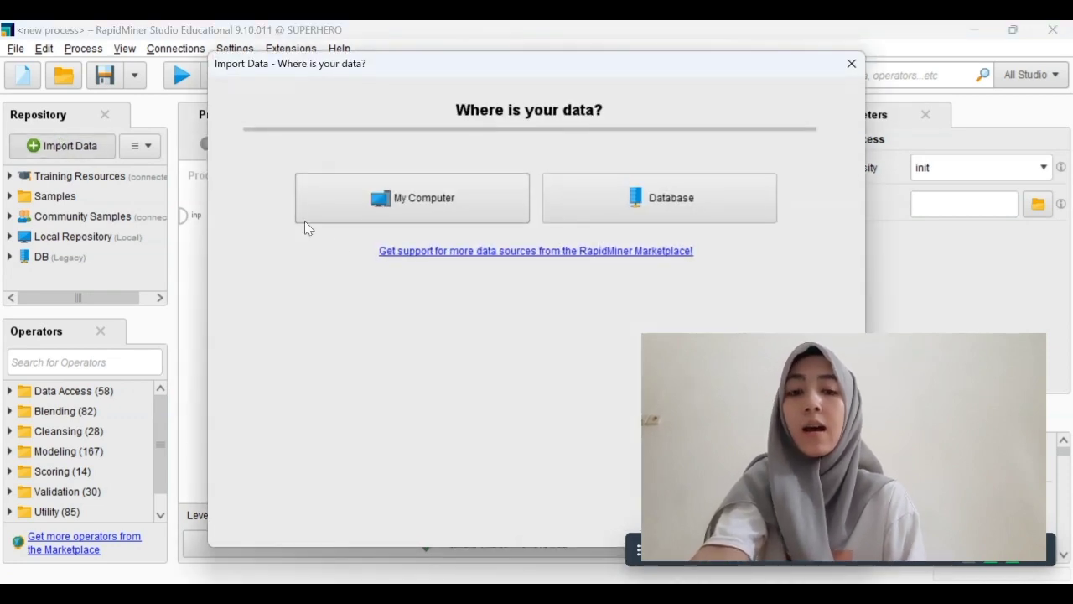
click(452, 215)
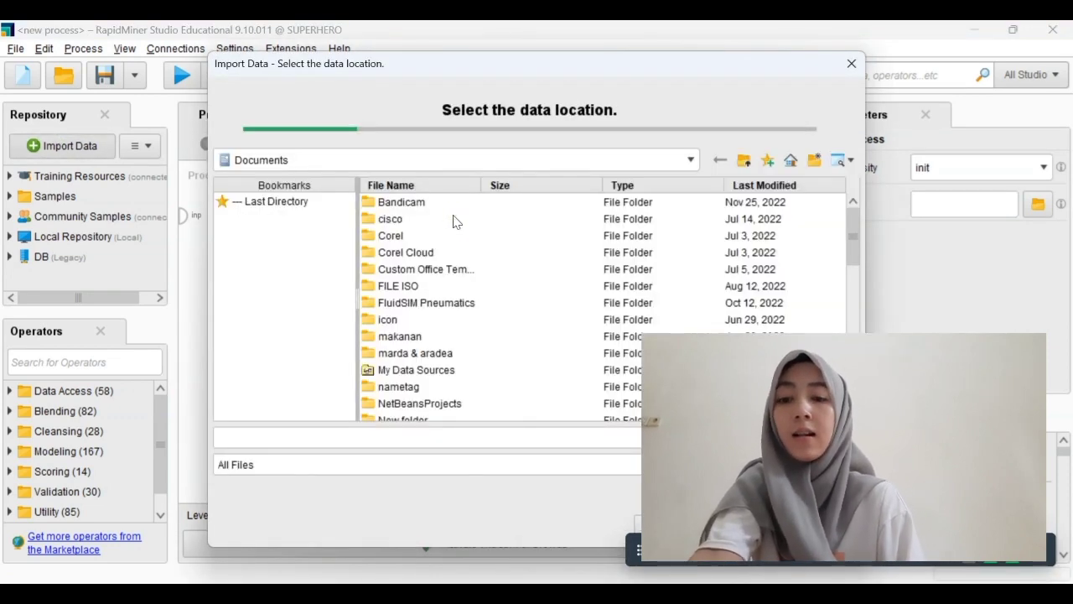
click(694, 161)
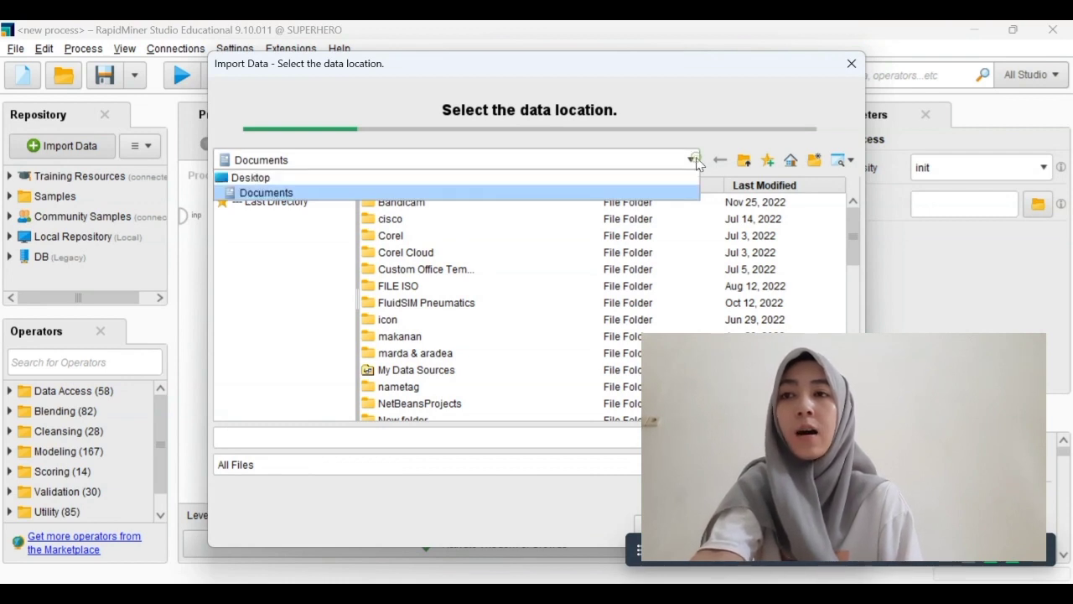
click(608, 177)
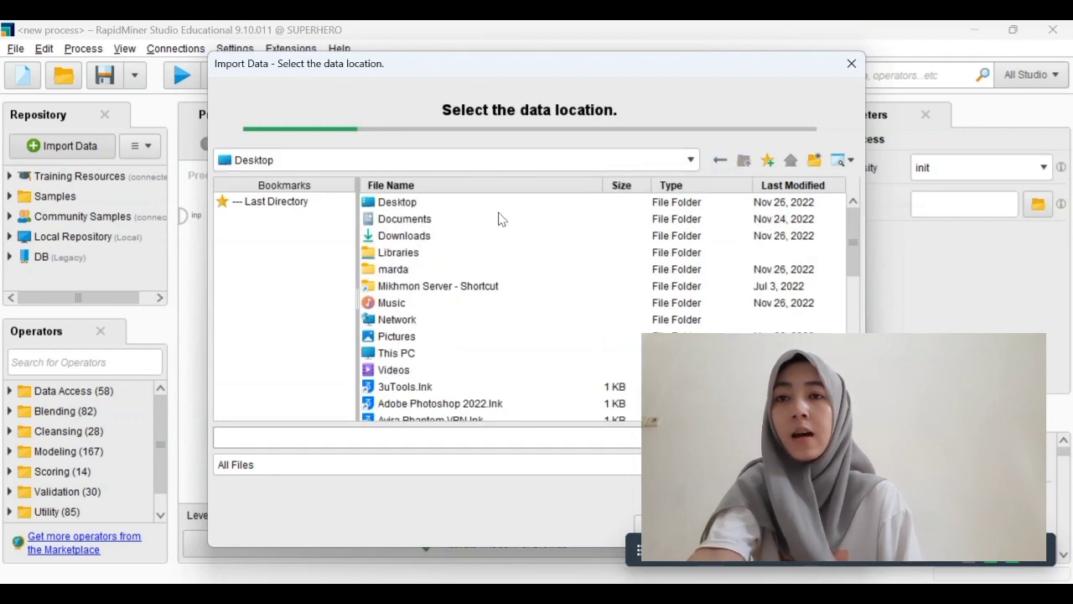
click(410, 239)
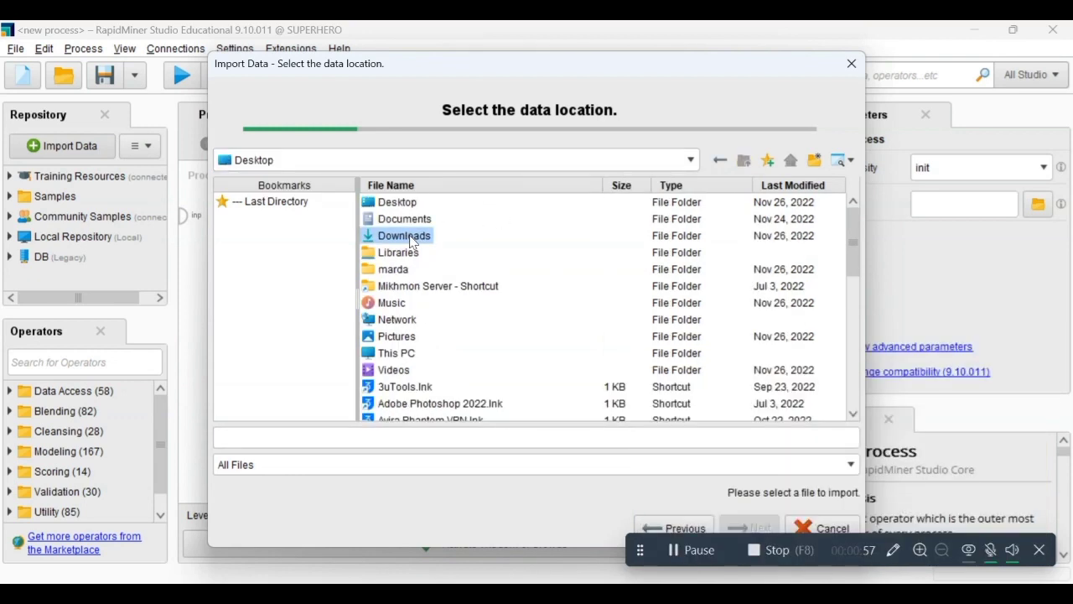
double_click(411, 239)
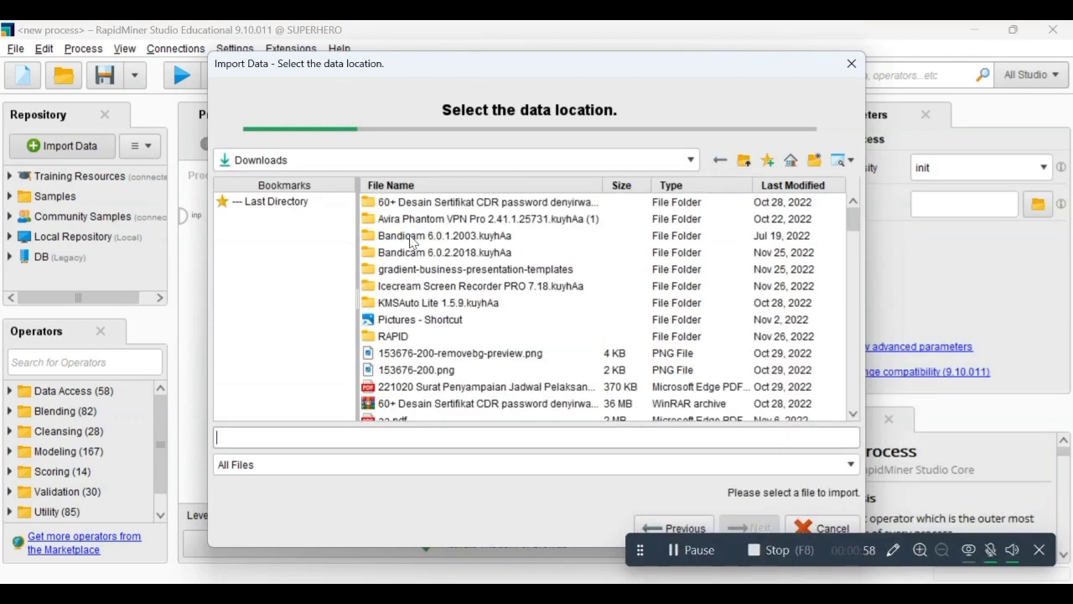
double_click(388, 336)
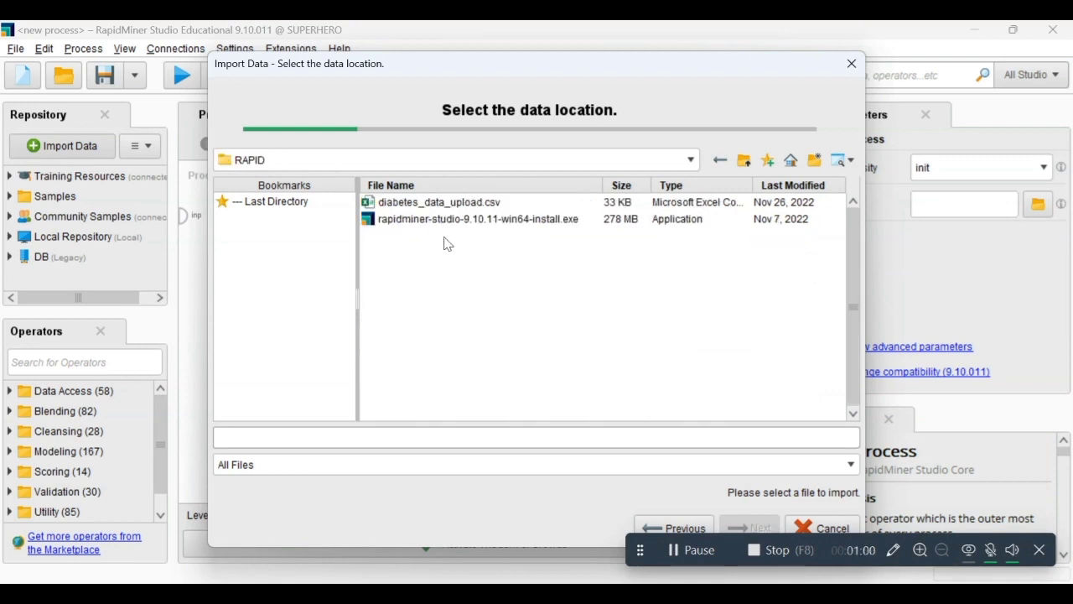
click(439, 204)
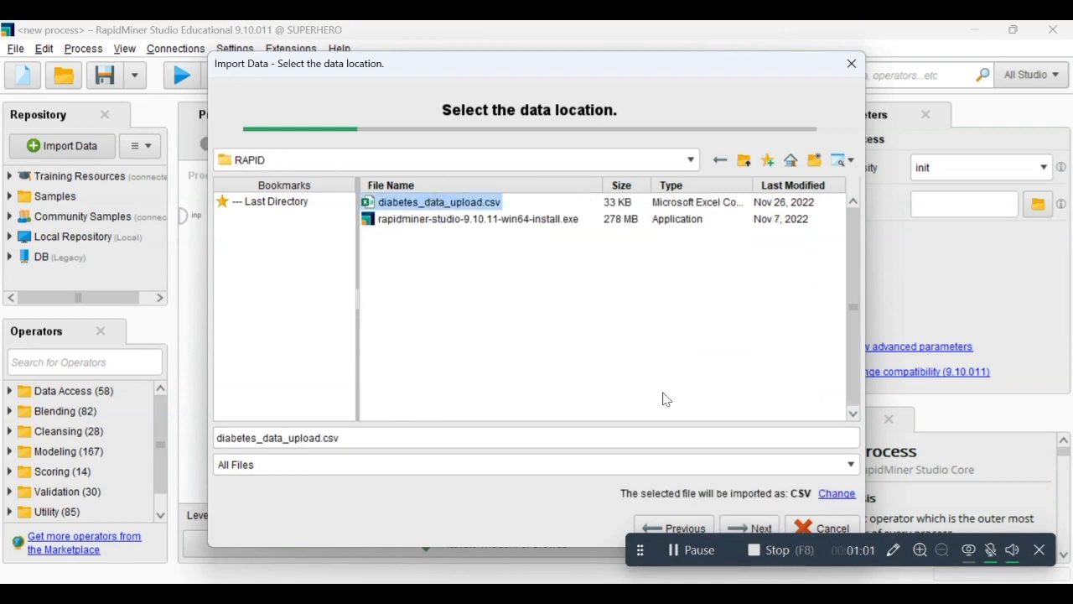
click(759, 526)
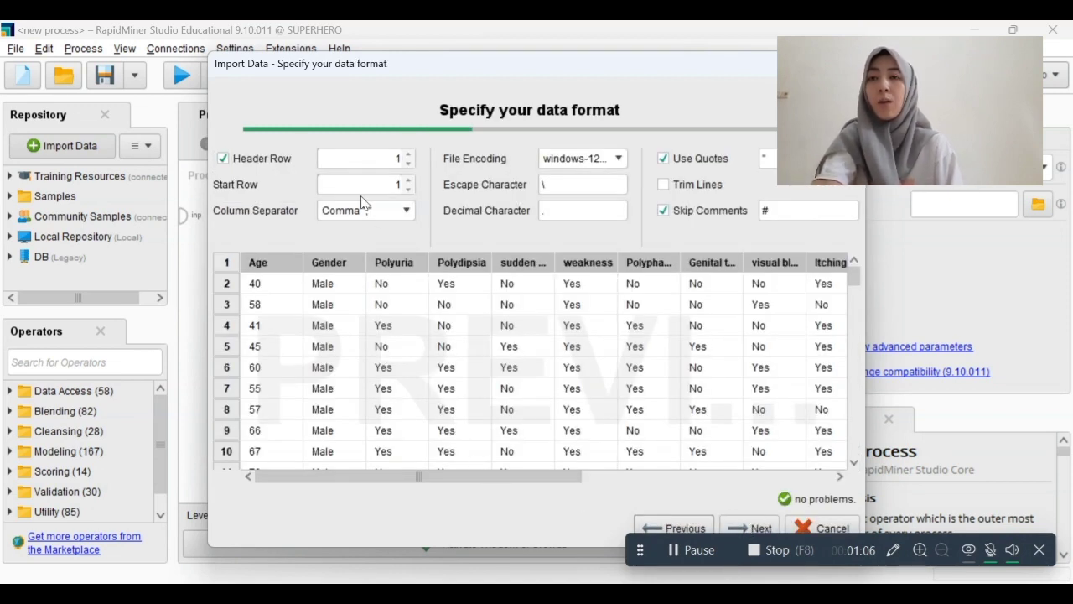
Check the import preview through the last column and accept the data format with Comma as the column separator
click(403, 212)
click(403, 213)
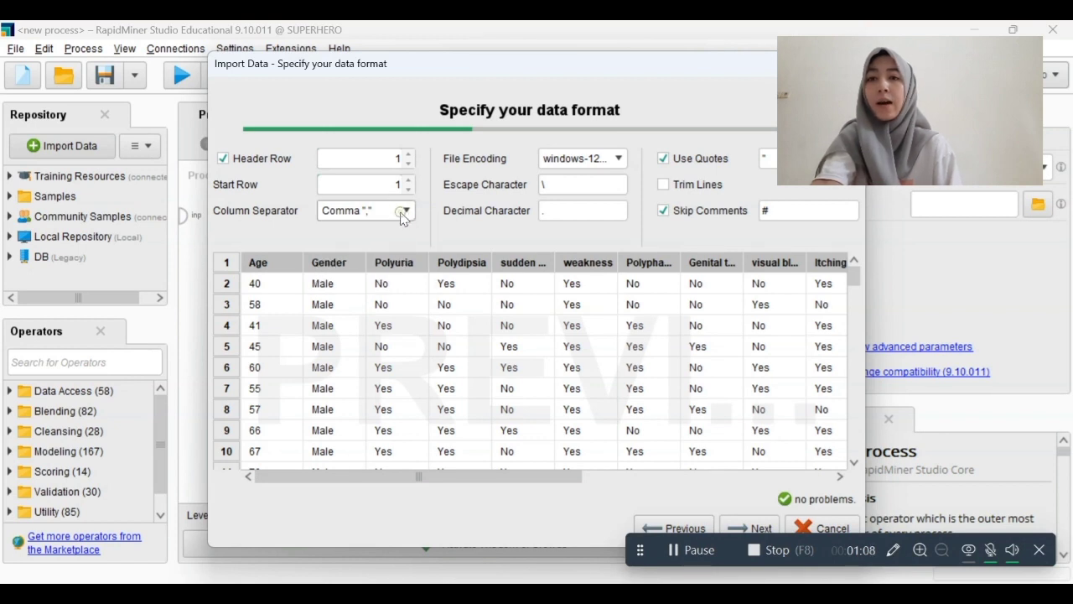
drag(495, 472, 745, 476)
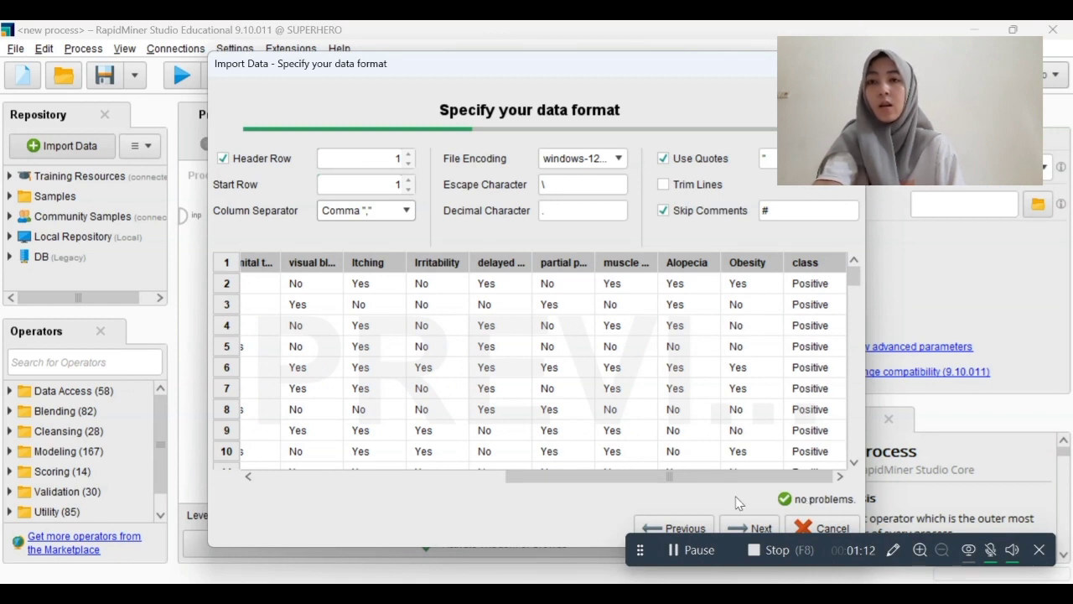
click(739, 529)
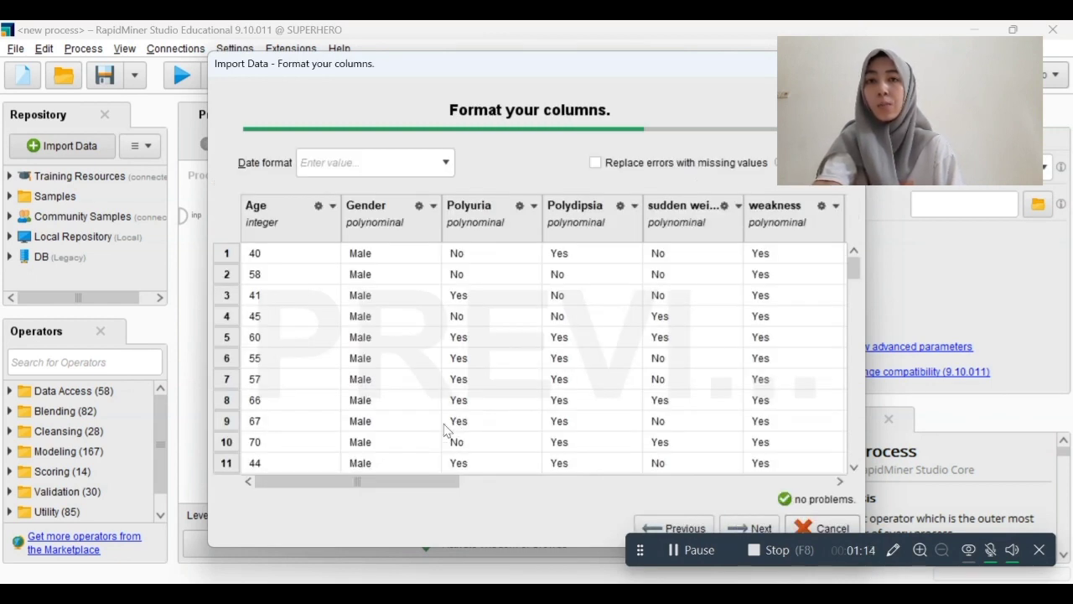
Change the role of the class column to label
drag(376, 483, 780, 513)
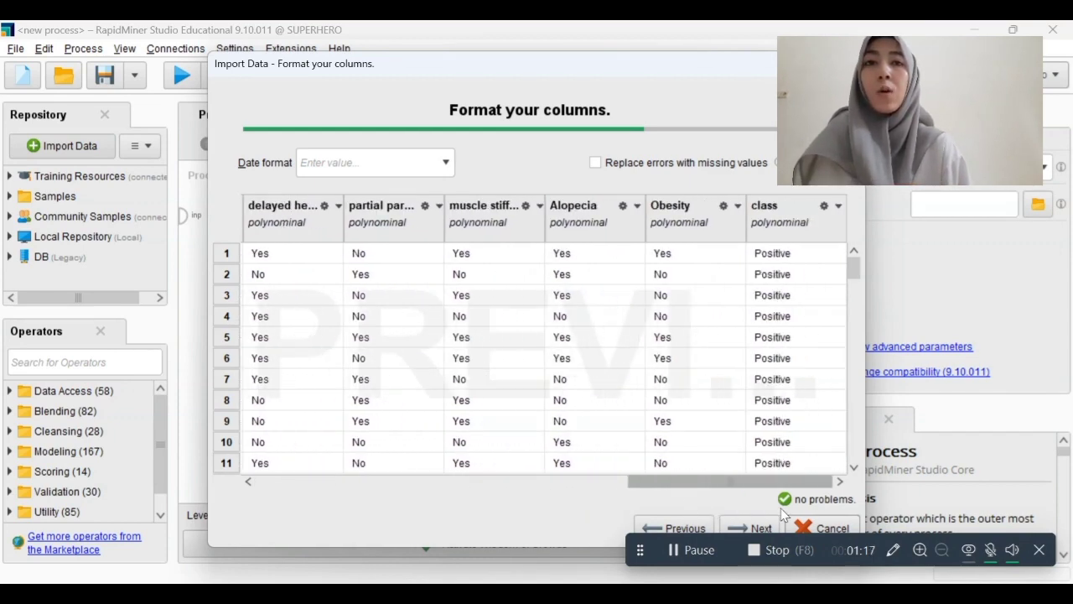
click(824, 206)
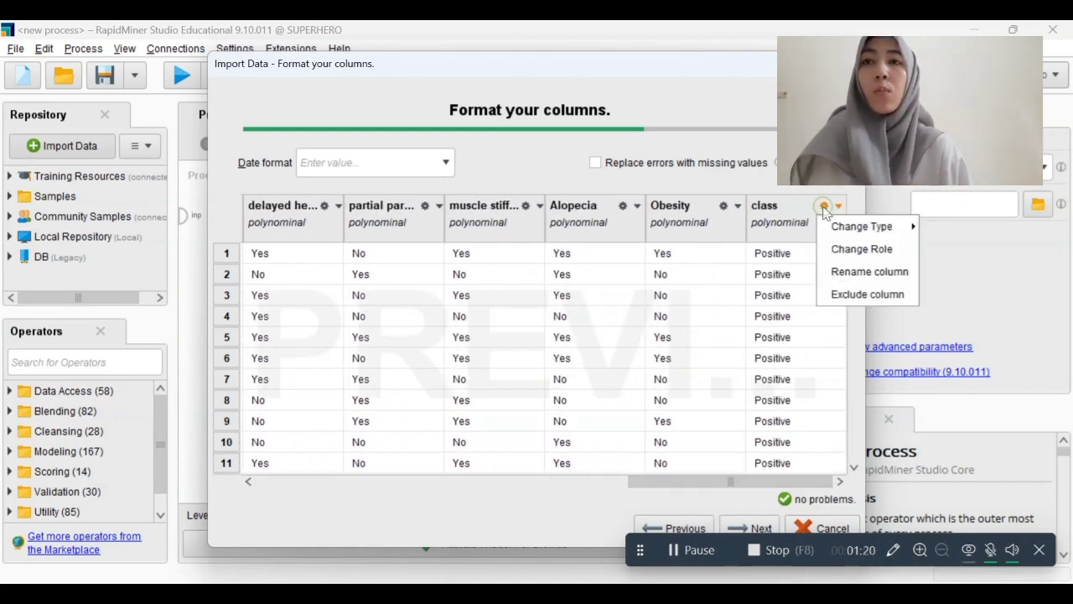
click(839, 250)
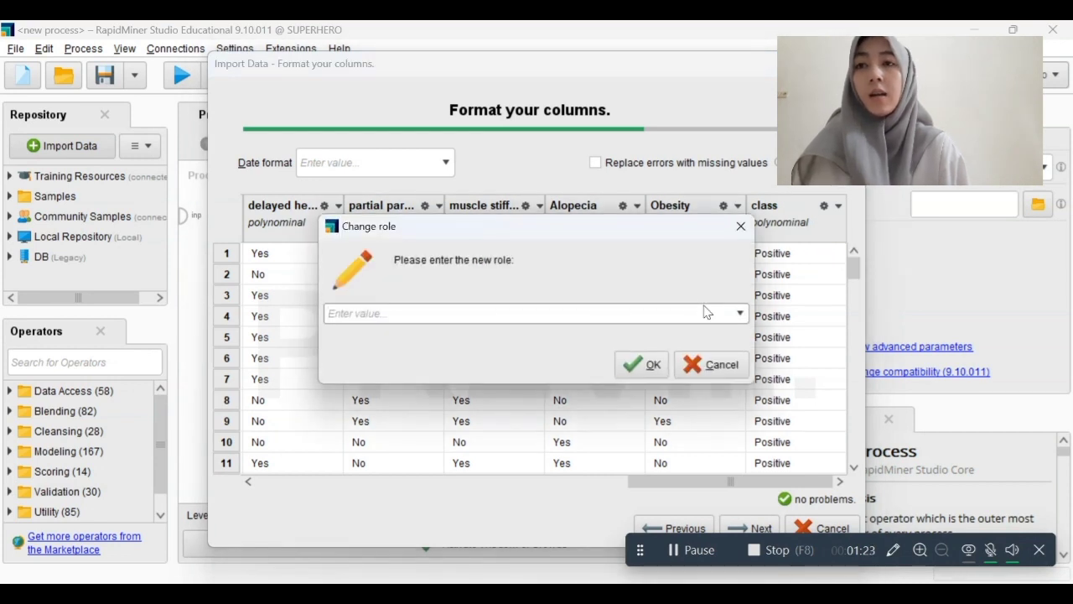
click(739, 313)
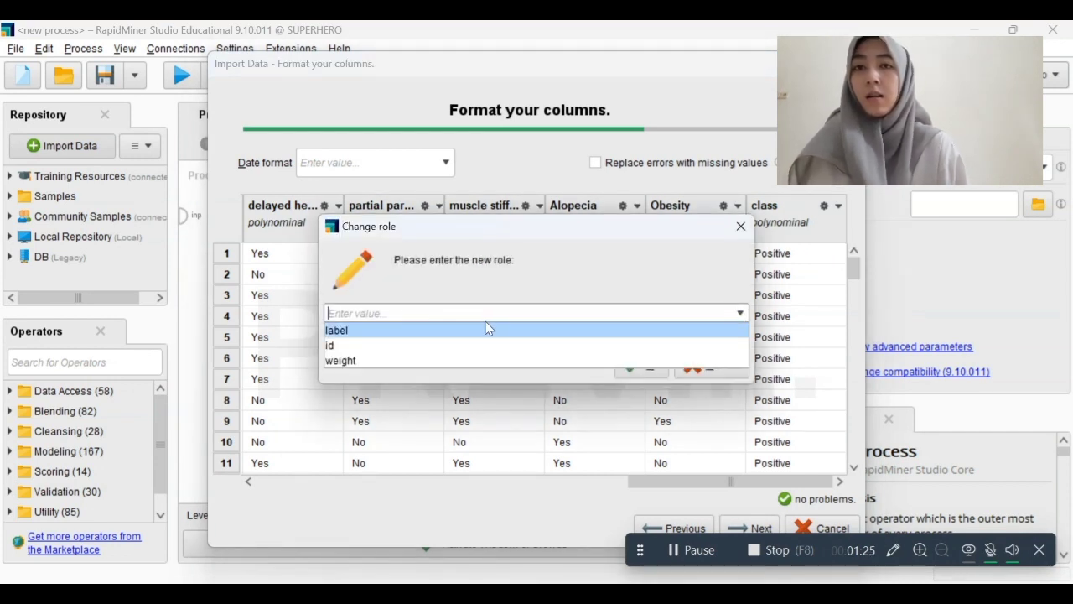
click(486, 329)
click(650, 367)
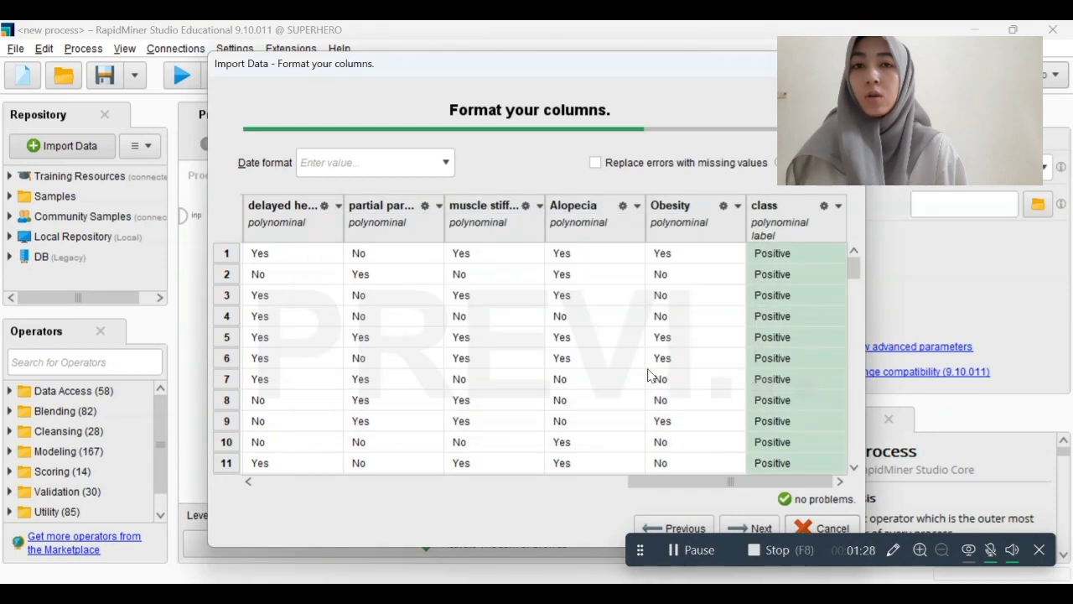
drag(659, 479, 687, 507)
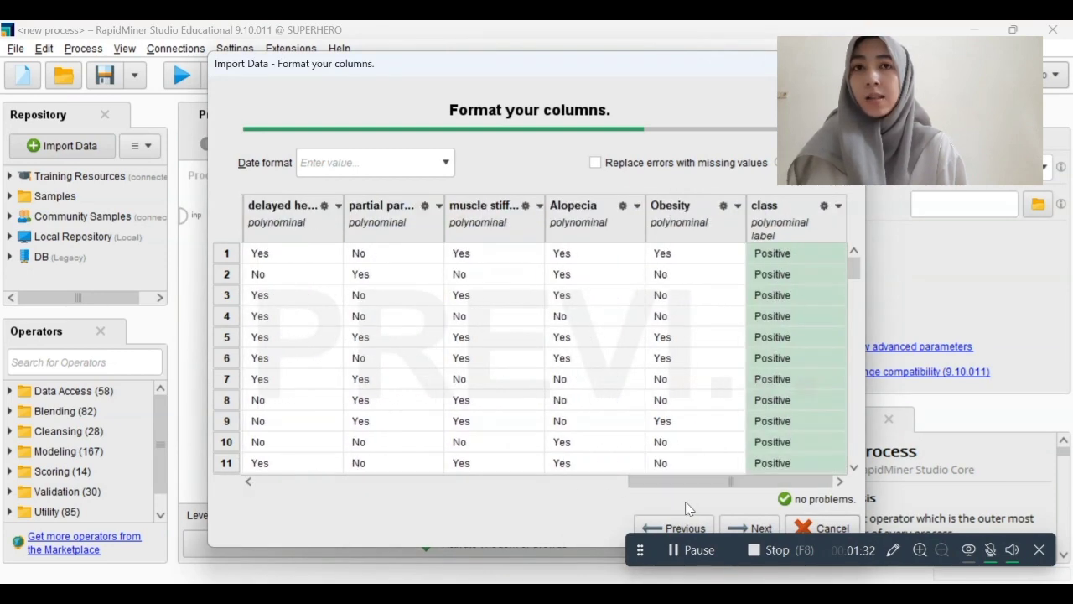
Store the imported data in the Local Repository as diabetes_data_upload, overwriting the existing entry
click(745, 528)
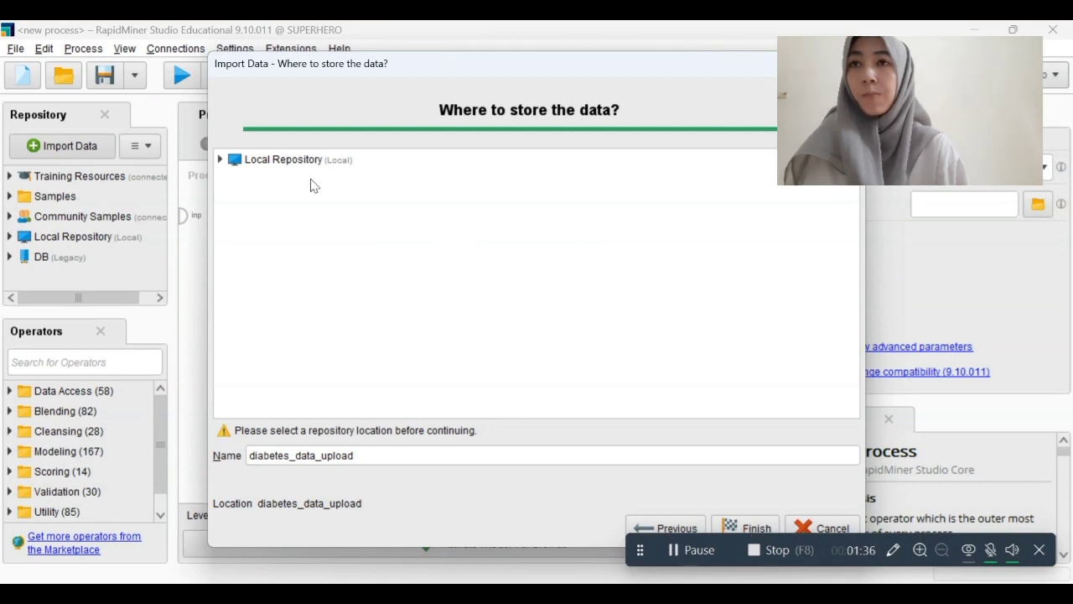
click(273, 166)
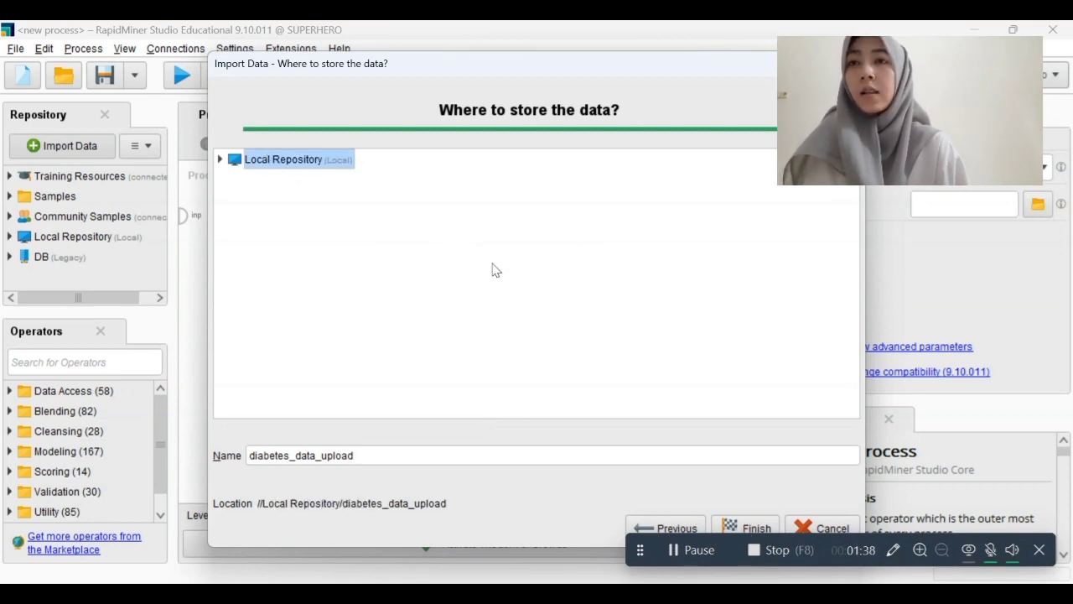
click(745, 528)
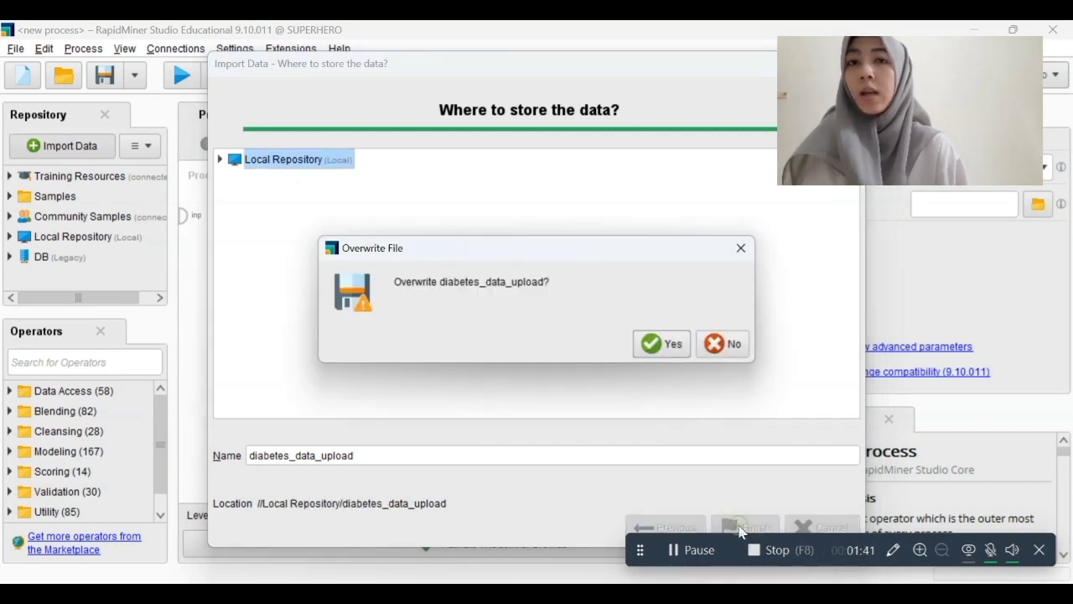
click(661, 343)
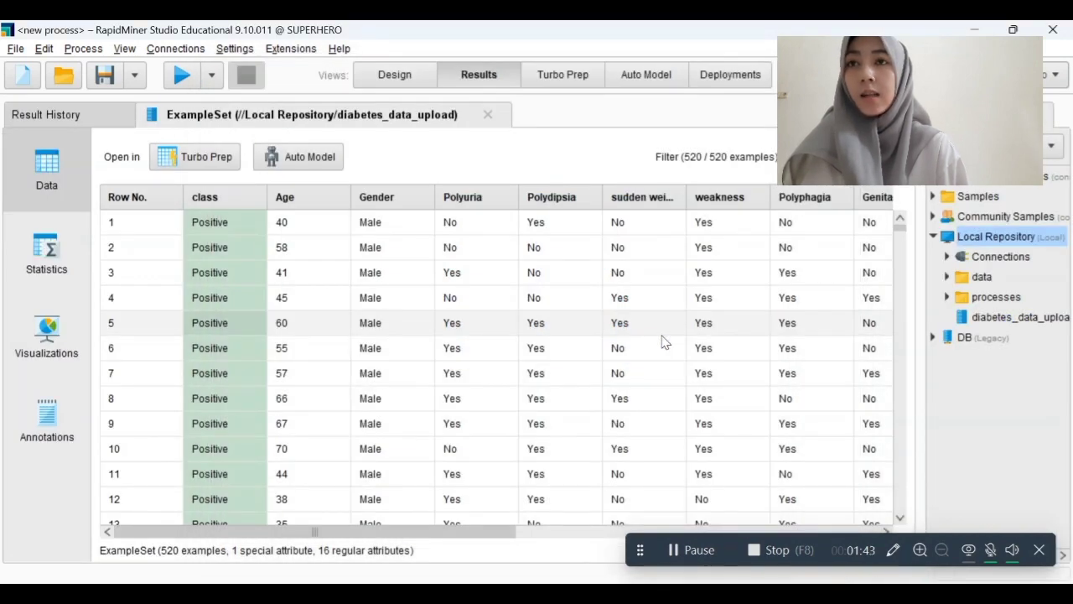
Return to the process design and add the diabetes_data_upload dataset from the Local Repository to the process
drag(467, 537, 352, 541)
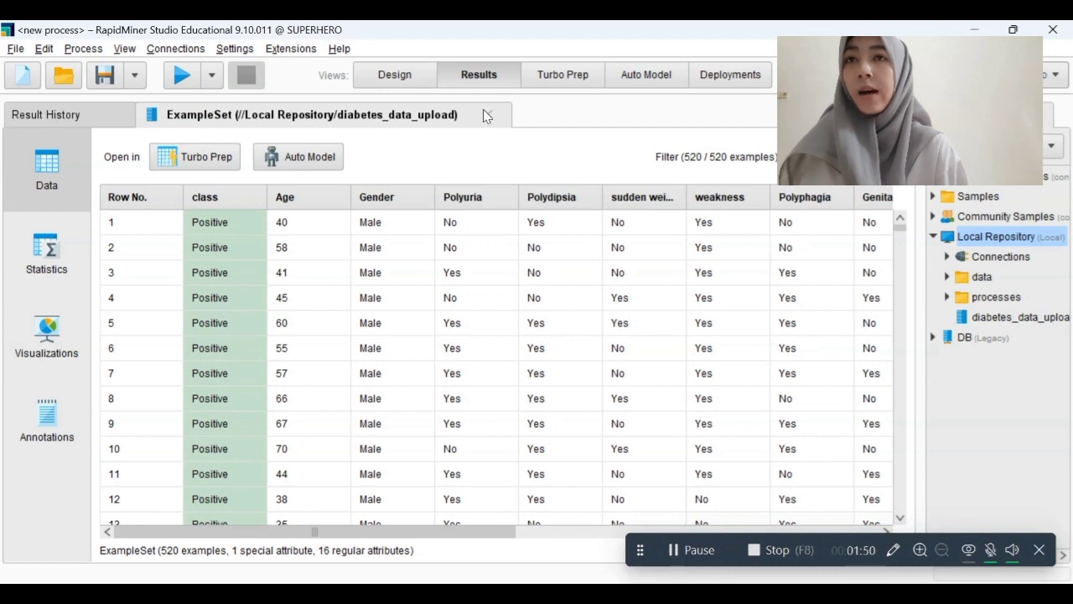
click(414, 83)
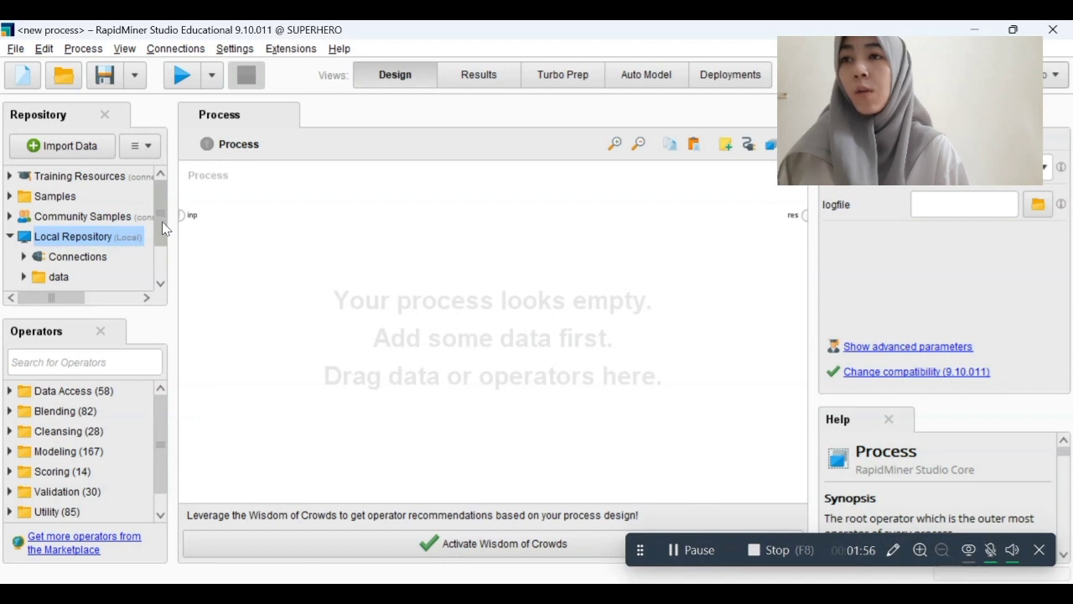
drag(162, 222, 295, 322)
click(118, 265)
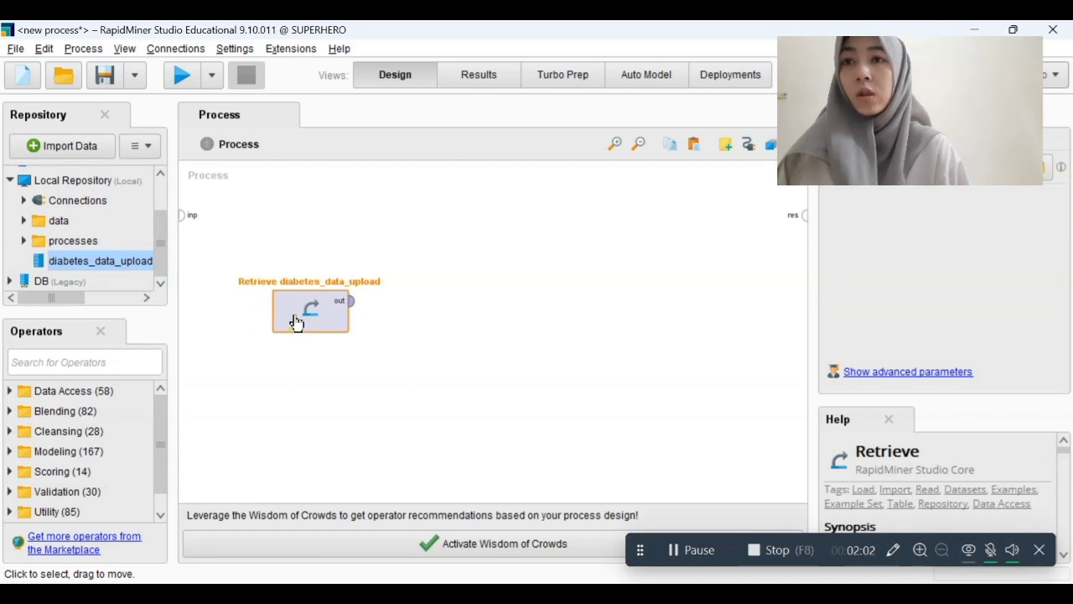
click(453, 303)
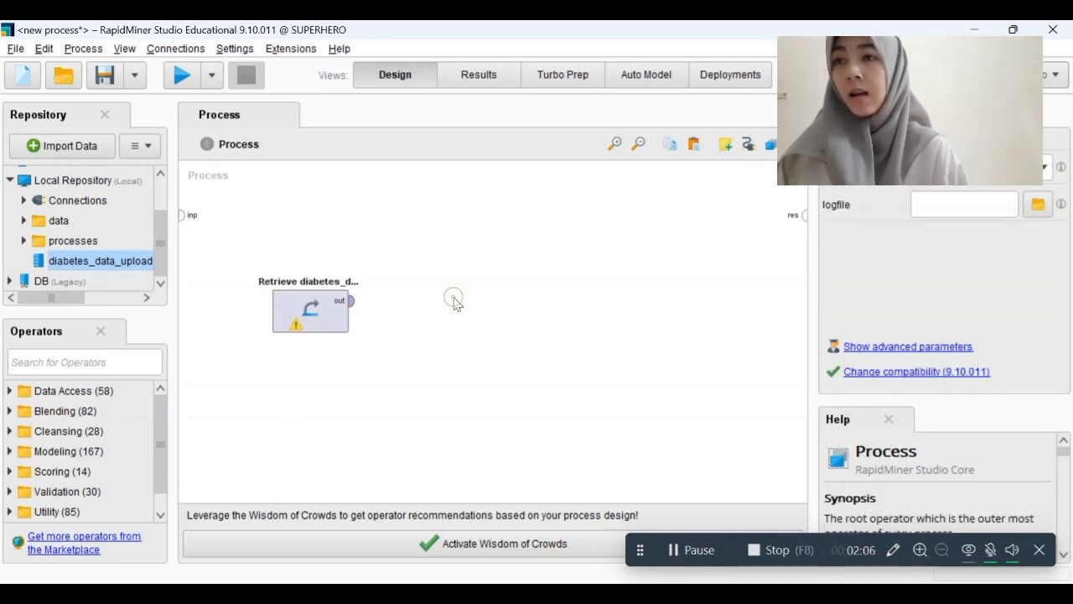
Search the operators for "repl" and place Replace Missing Values beside the Retrieve operator in the process
click(79, 358)
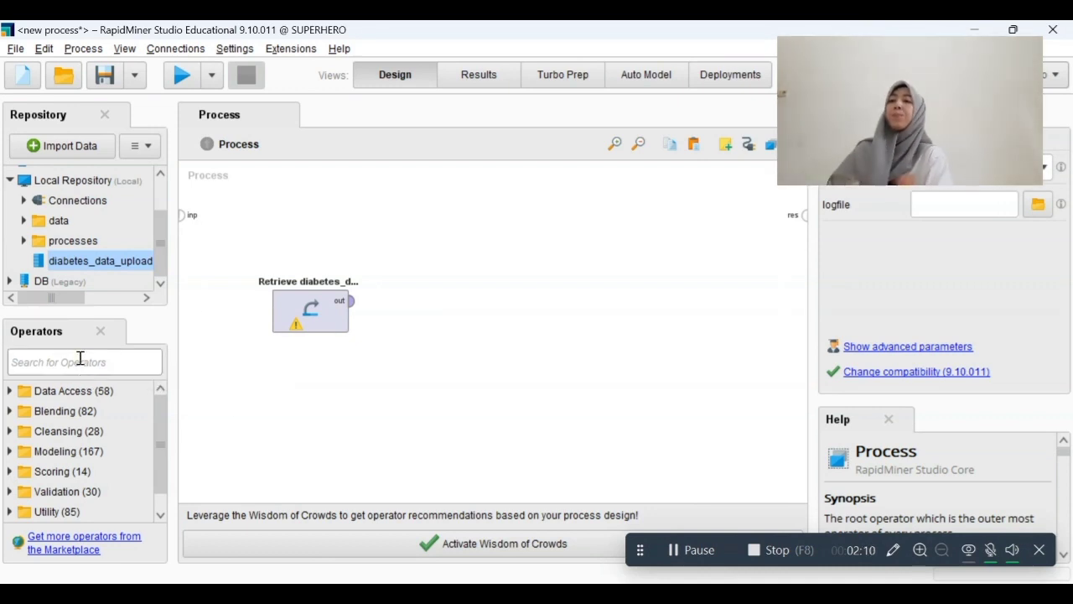
text(rep)
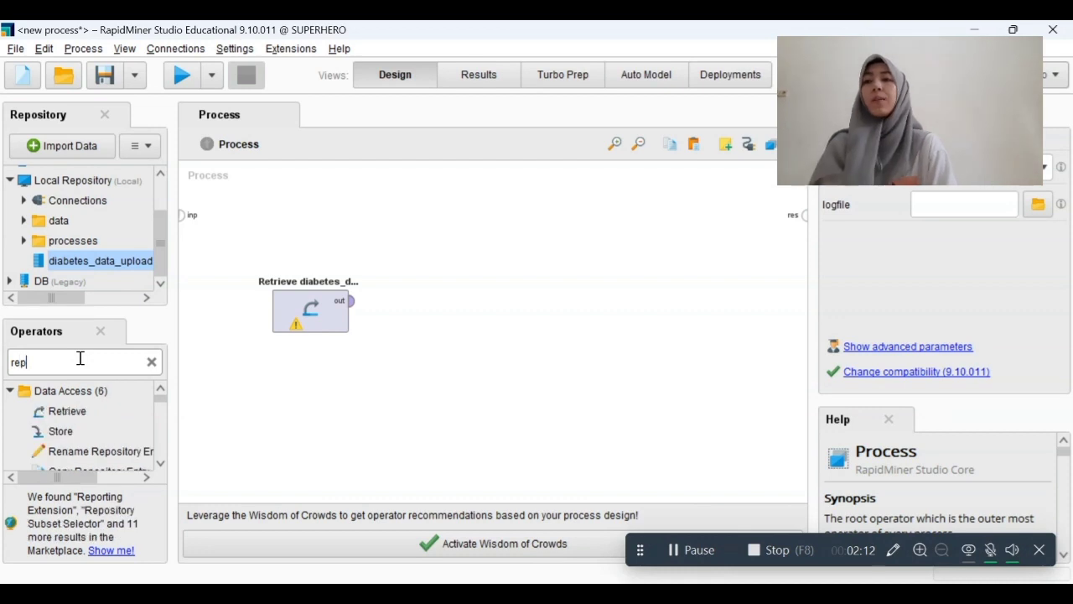
text(l)
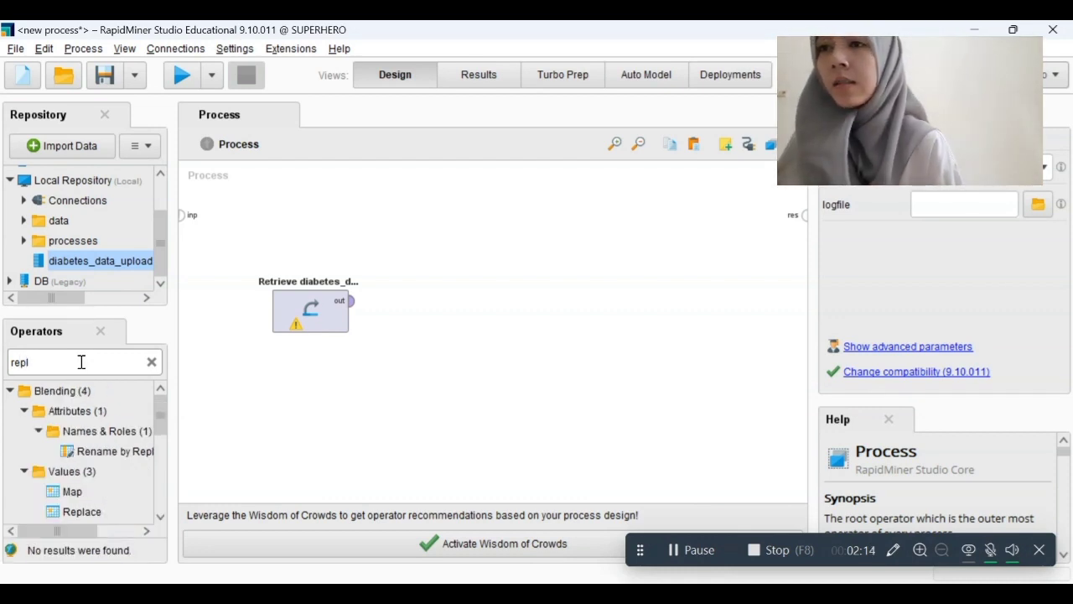
drag(162, 424, 423, 320)
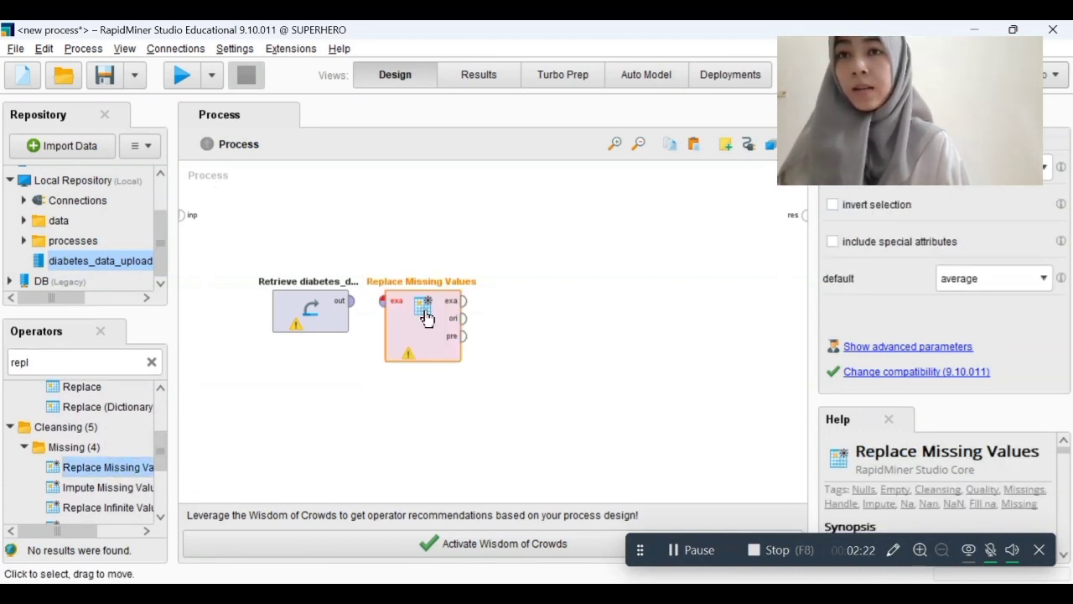
Connect the Retrieve output to Replace Missing Values and its exa output to the process result port
click(351, 301)
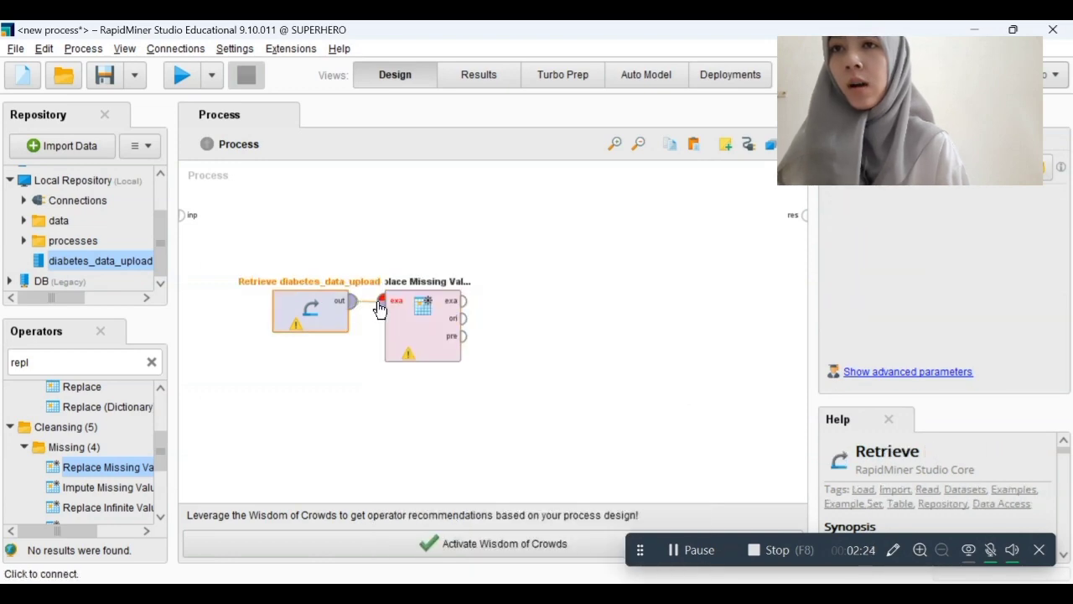
click(381, 303)
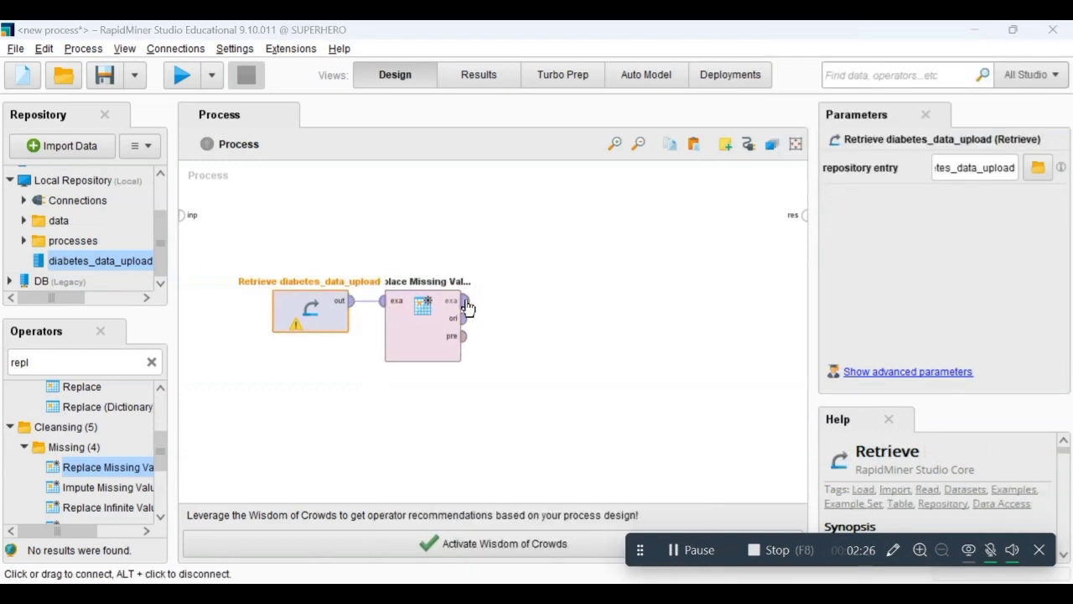
click(465, 301)
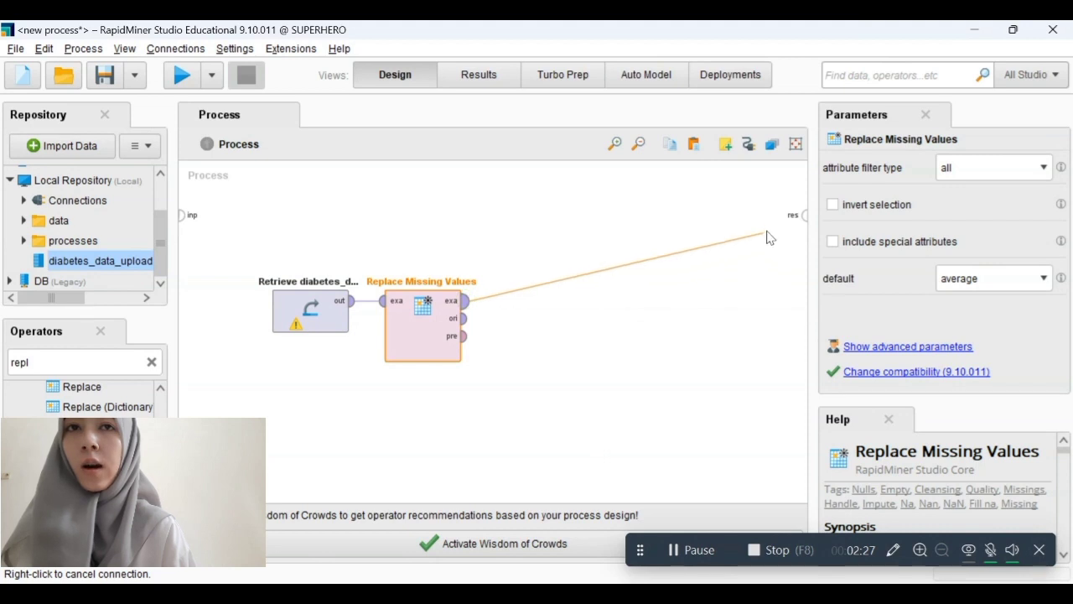
click(802, 217)
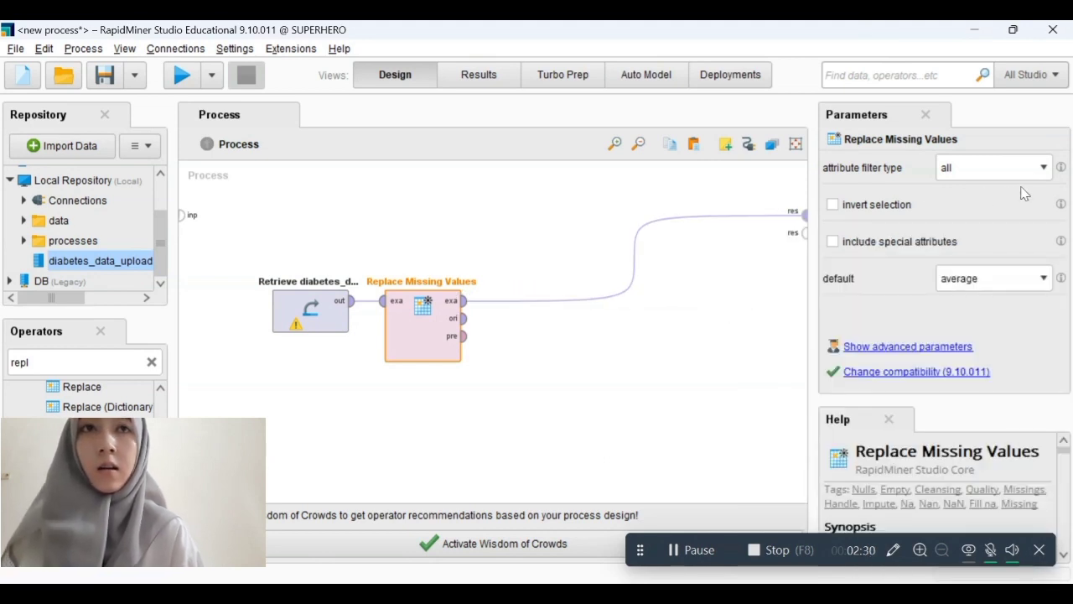
Keep Replace Missing Values filtering all attributes with average as the default replacement, and run the process
click(1044, 168)
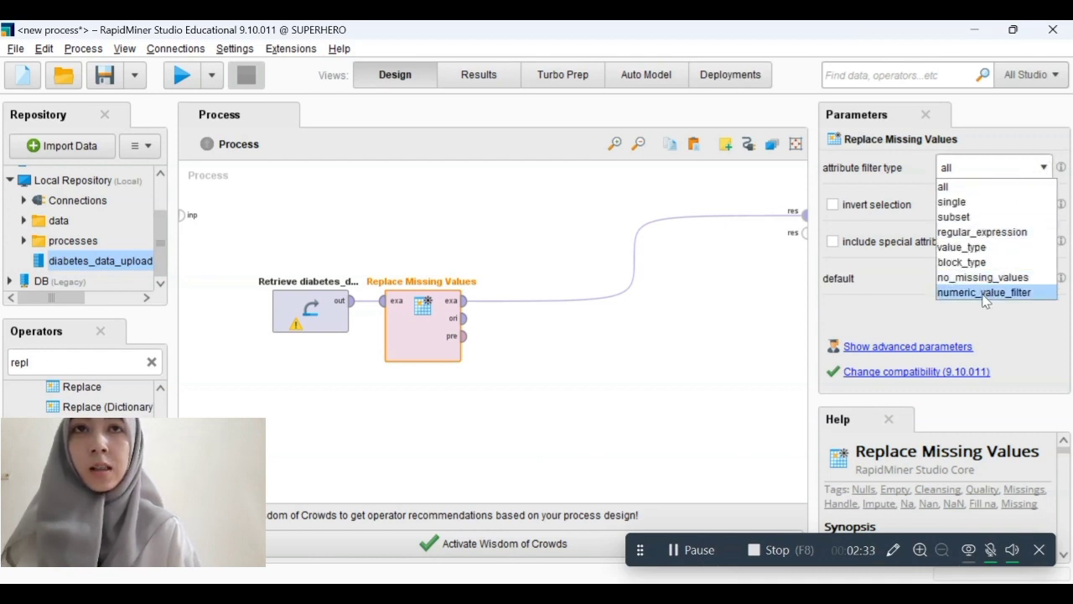
click(962, 188)
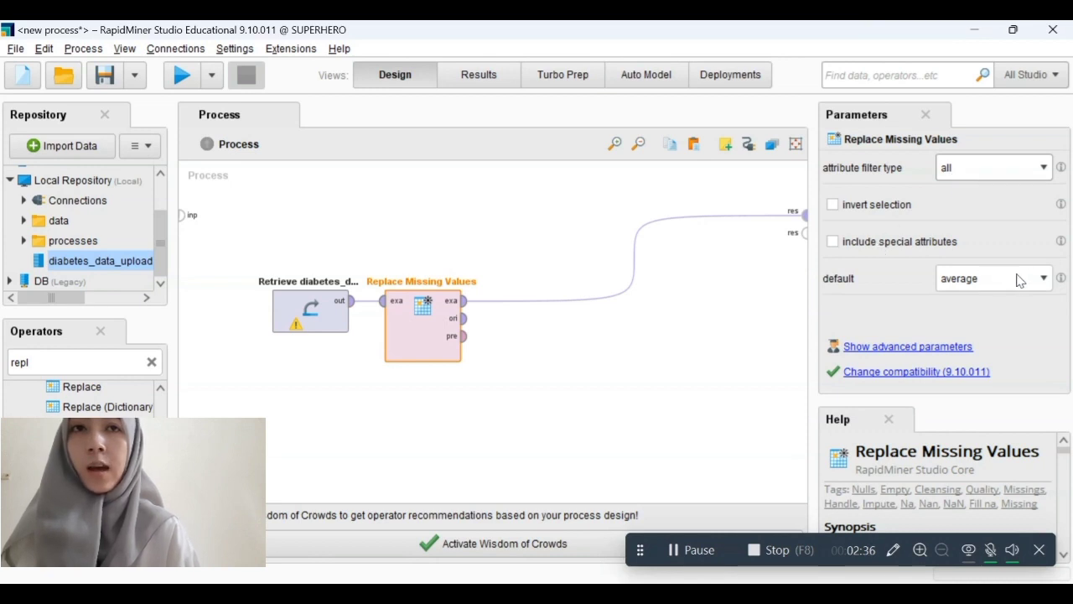
click(1043, 280)
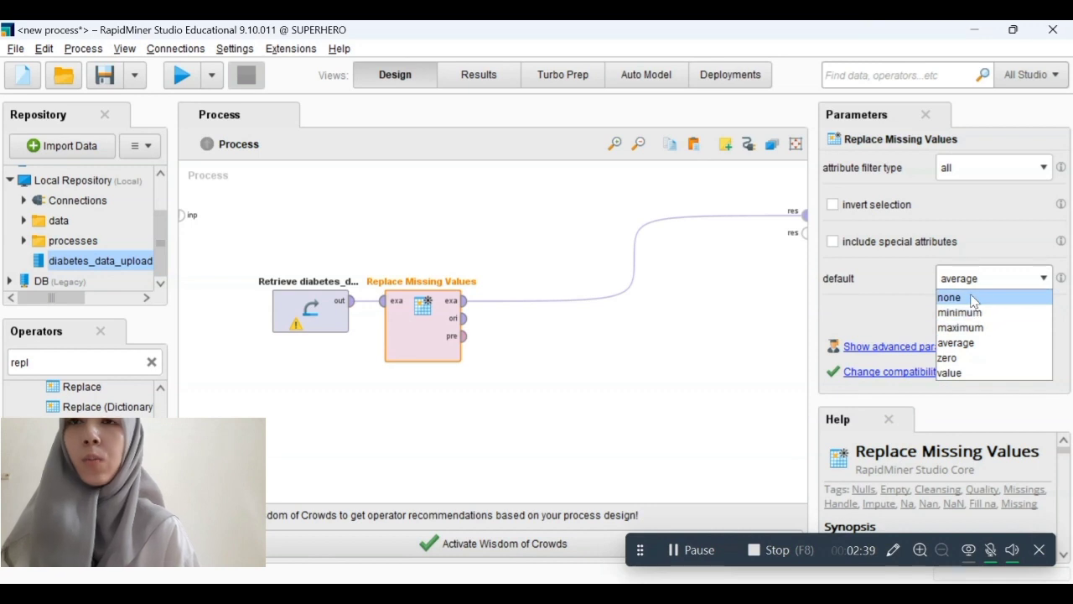
click(965, 350)
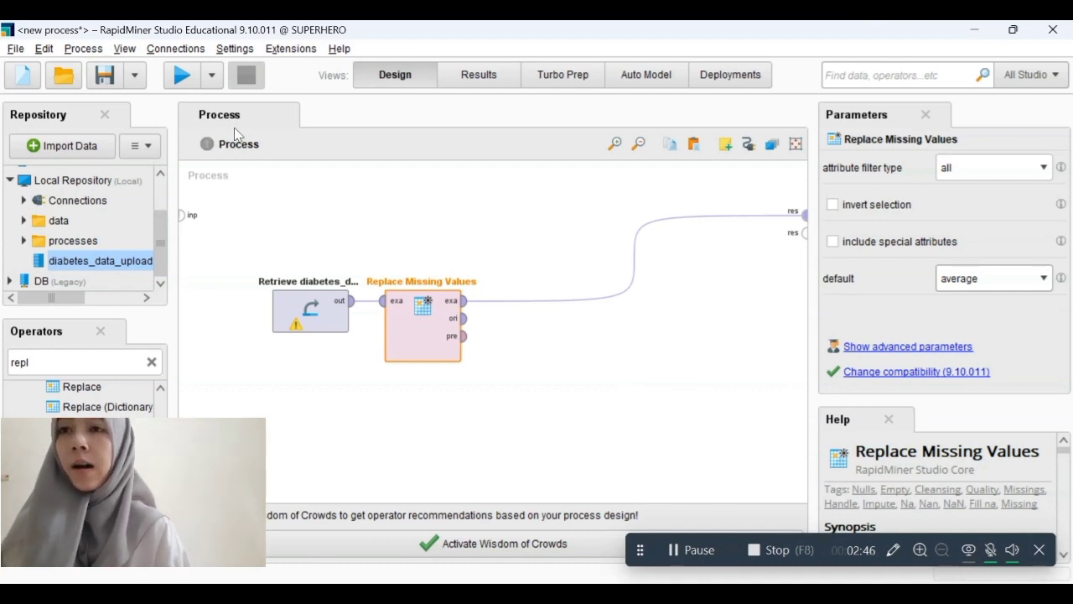
click(183, 77)
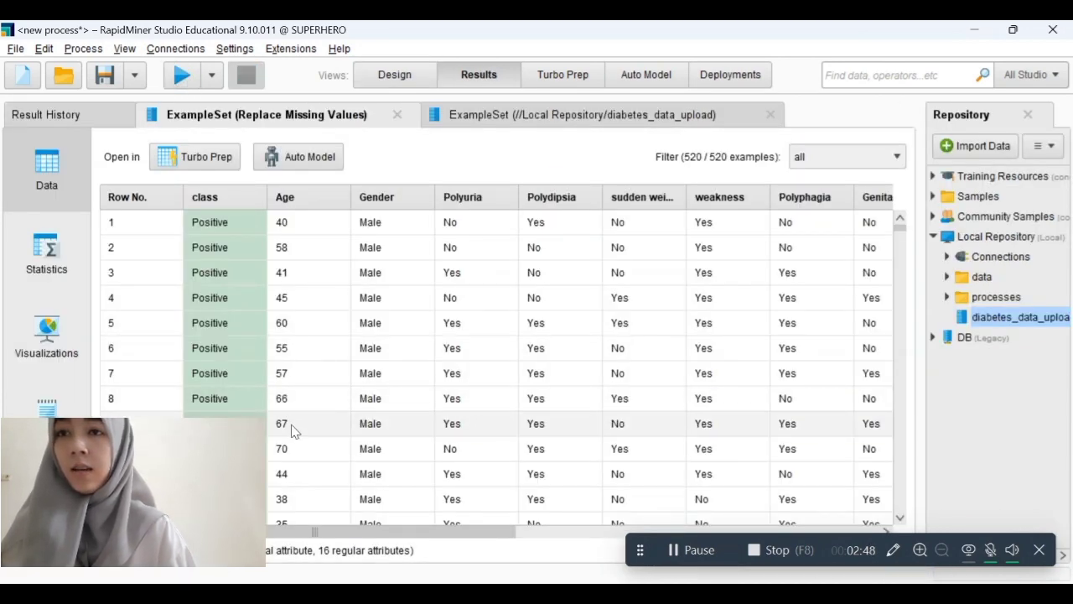
drag(347, 537, 282, 555)
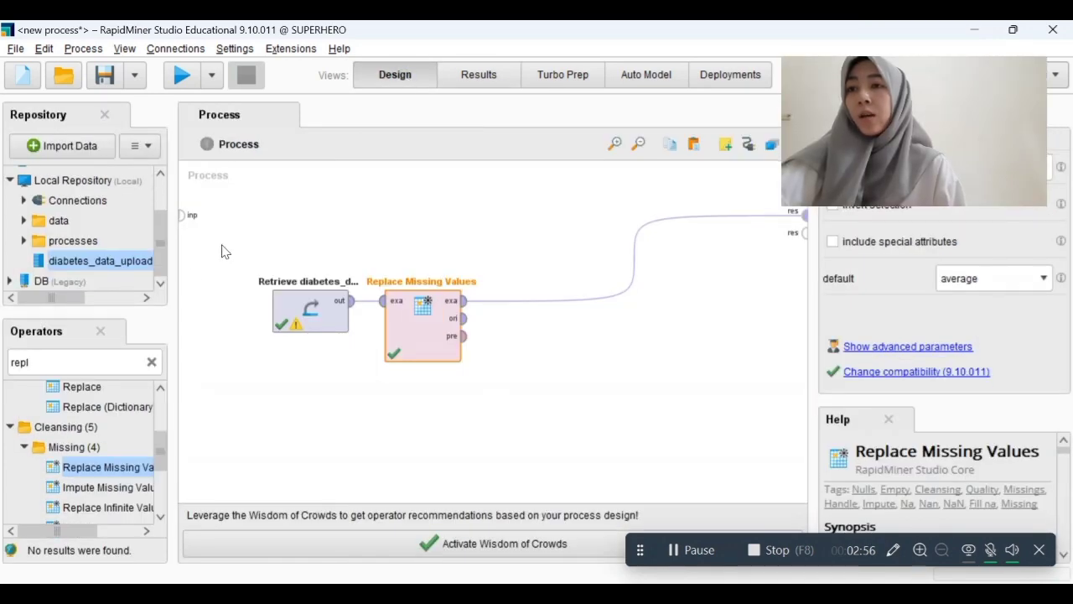
Search the operators for "decis" and place Decision Tree beside Replace Missing Values in the process
click(152, 362)
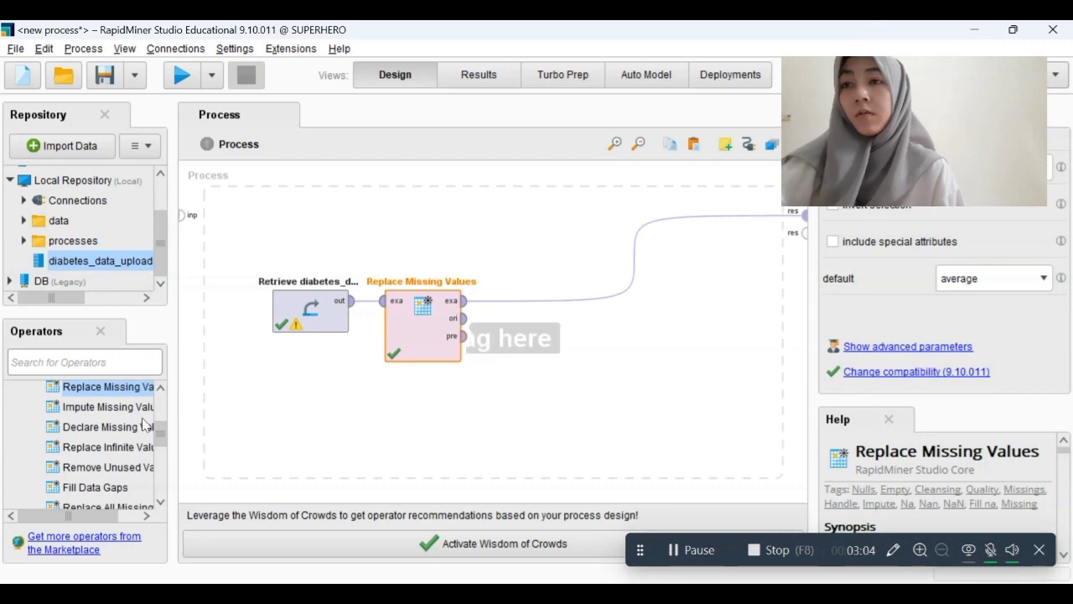
drag(158, 434, 164, 398)
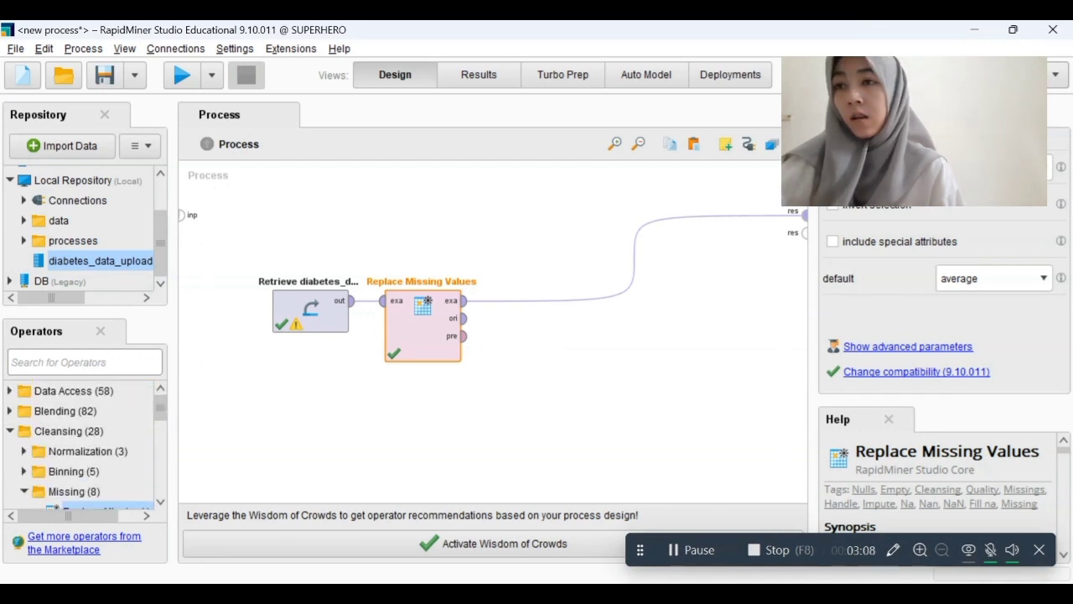
click(686, 549)
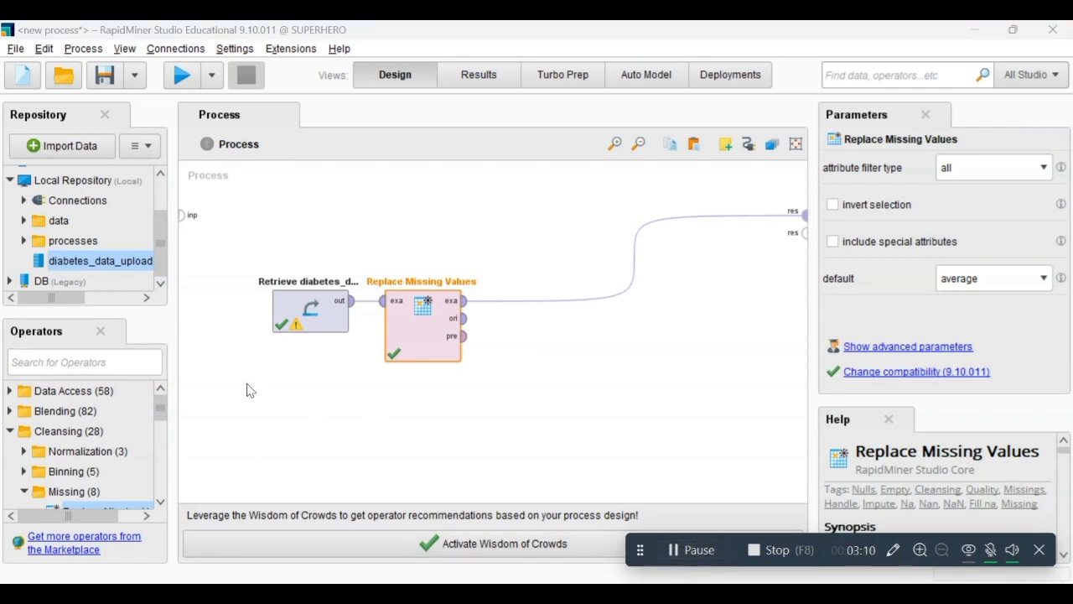
click(91, 360)
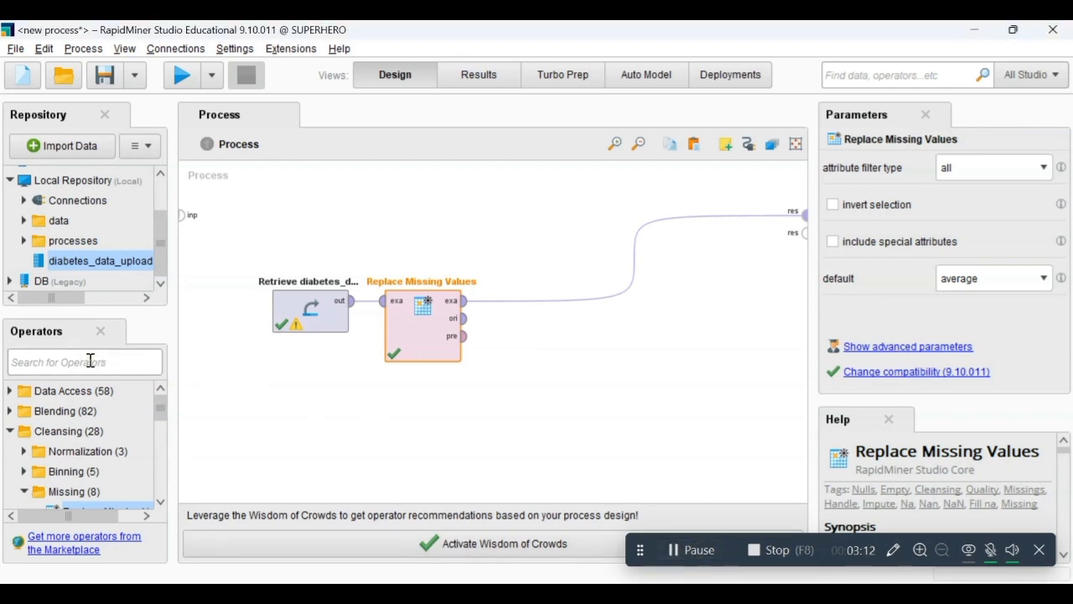
text(dec)
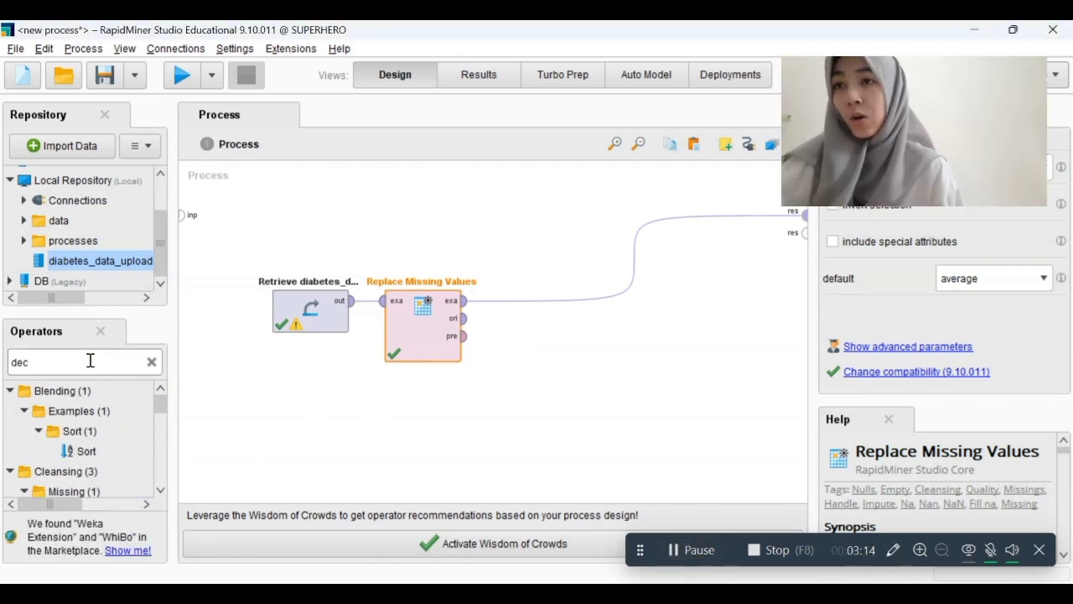
text(i)
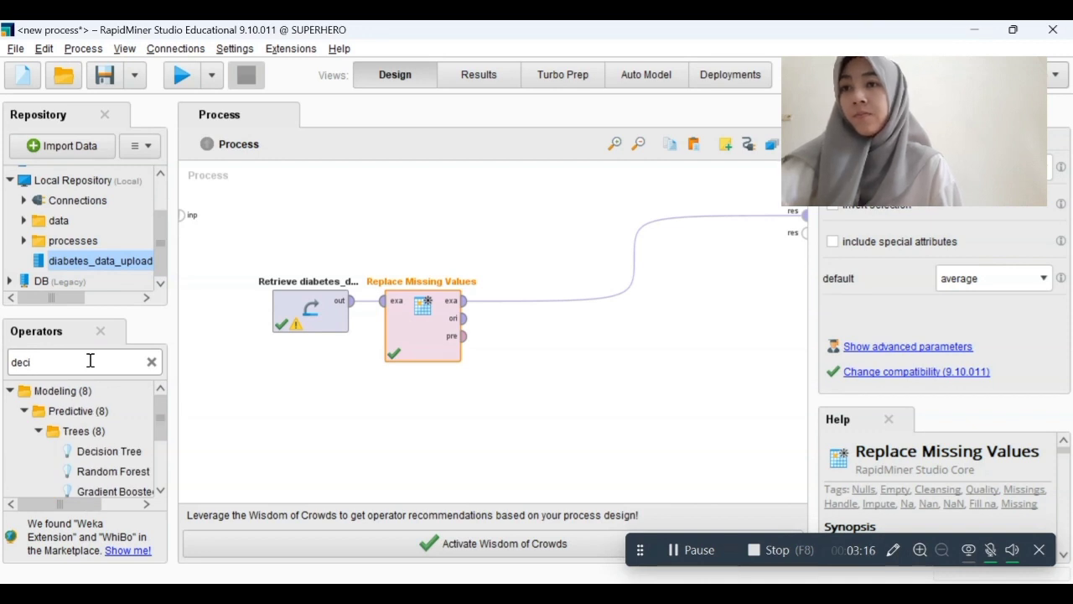
text(s)
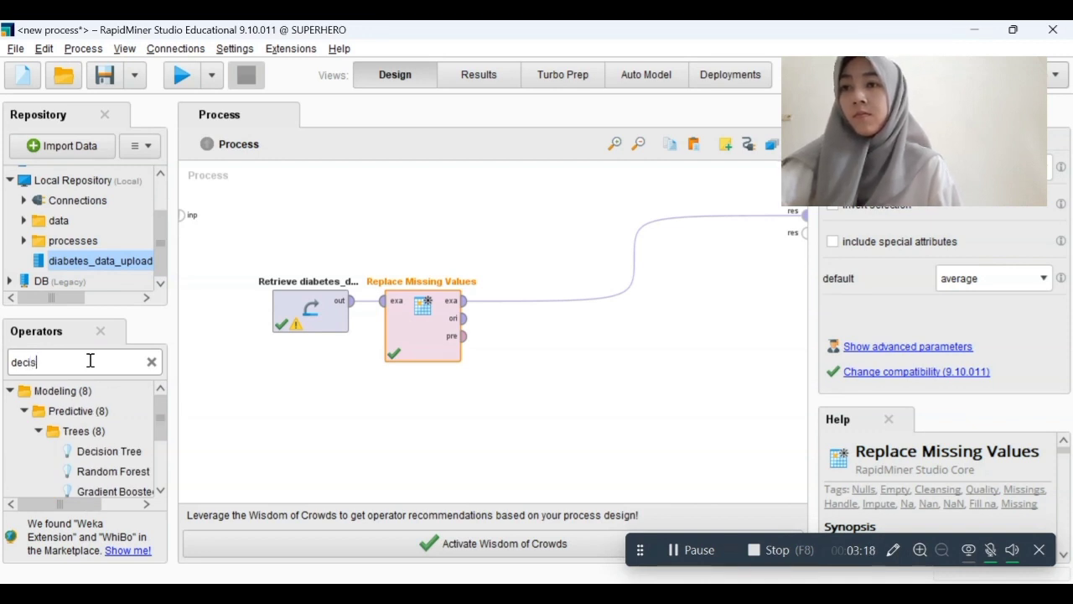
mouse_move(159, 422)
mouse_down()
mouse_move(159, 493)
mouse_move(160, 403)
mouse_up()
drag(106, 457, 375, 407)
drag(558, 343, 565, 350)
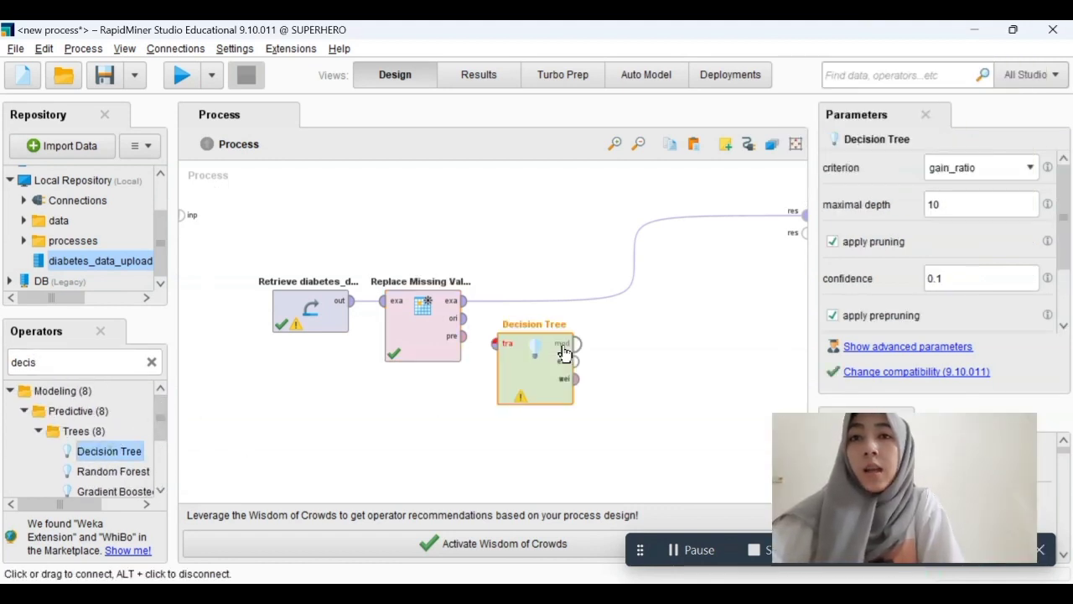
Replace the direct result connection by routing Replace Missing Values' exa output into Decision Tree and its mod output to the process result port
alt+click(635, 258)
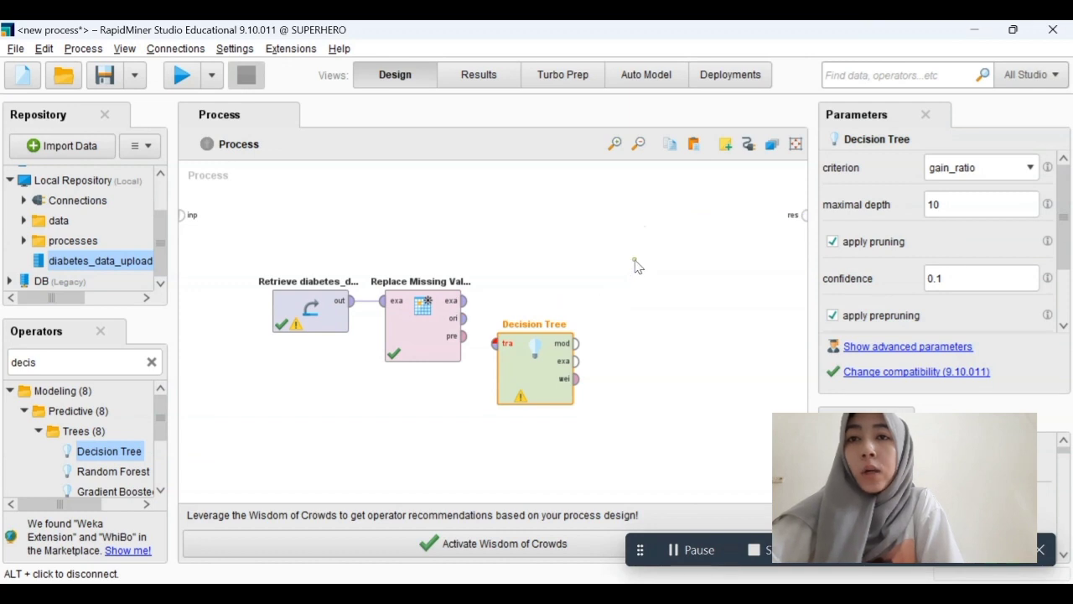
drag(551, 376, 562, 336)
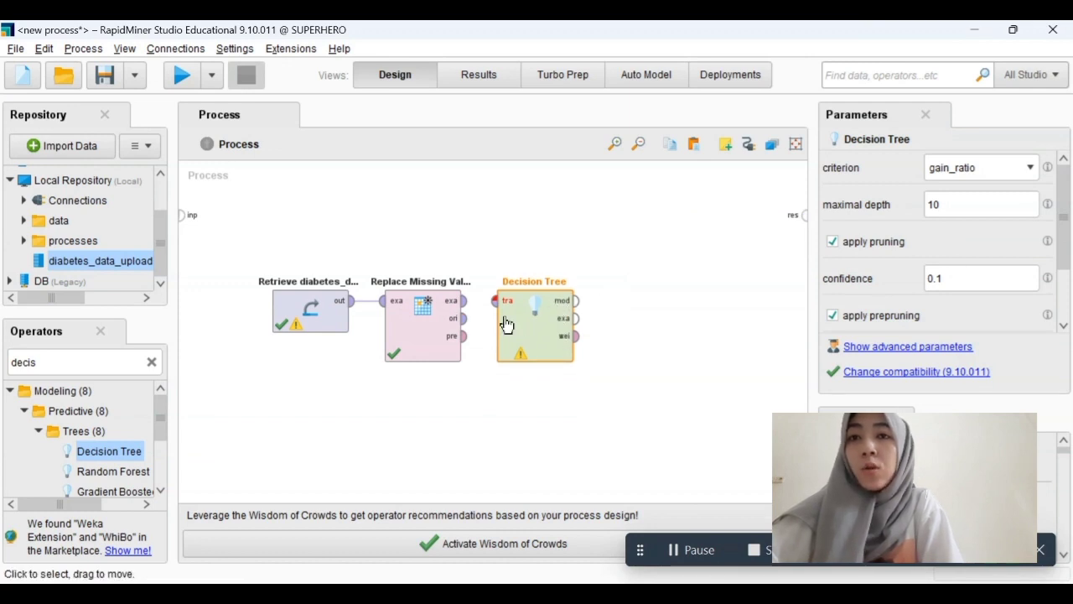
drag(465, 301, 494, 300)
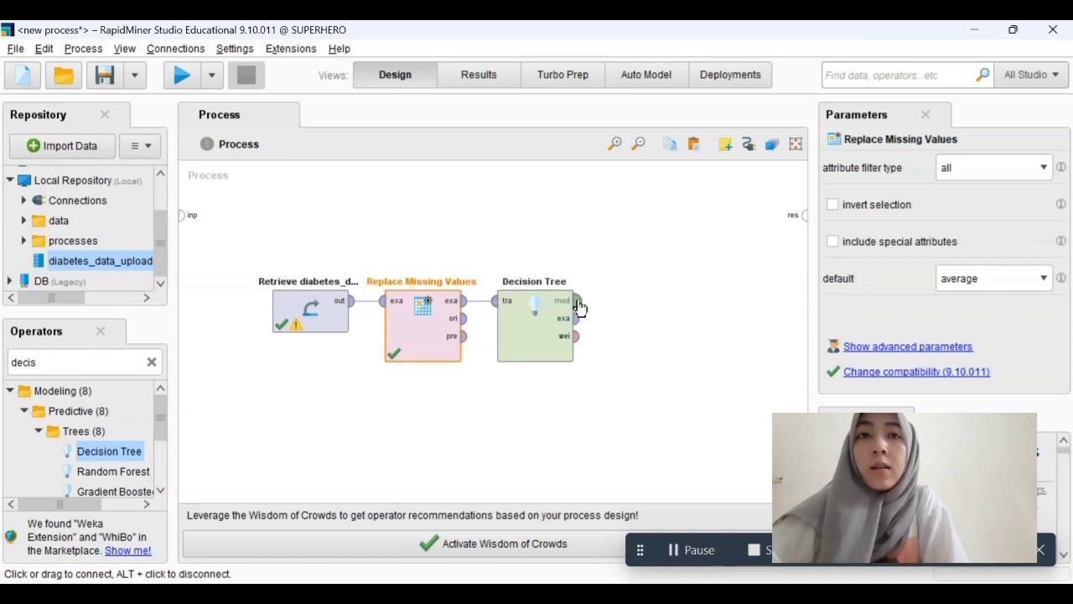
drag(577, 300, 803, 222)
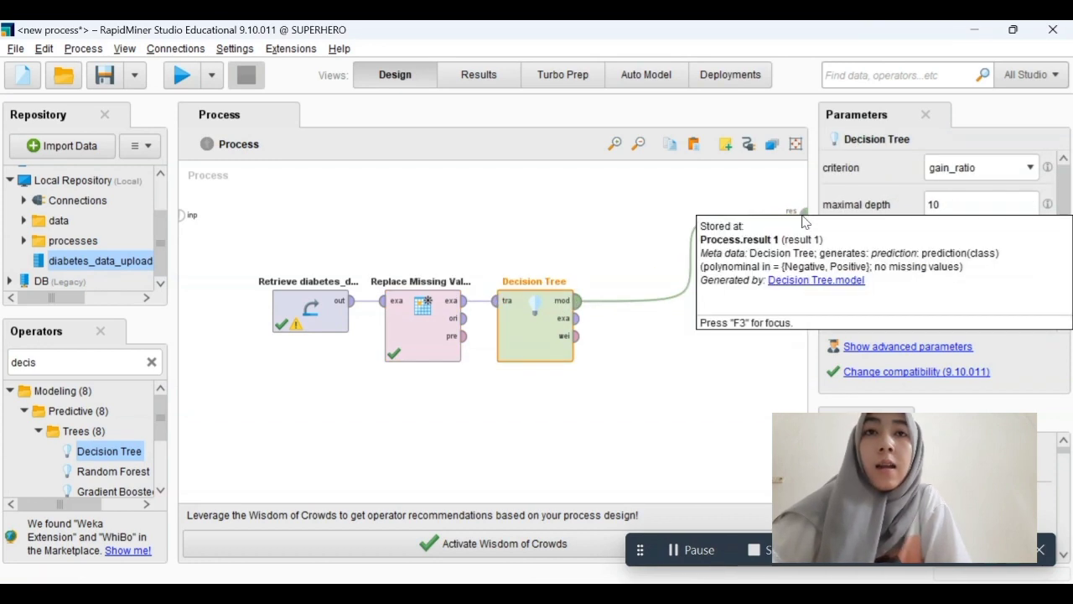
Set the Decision Tree criterion to information_gain, keep the maximal depth at 10, and run the process
click(1030, 168)
click(989, 201)
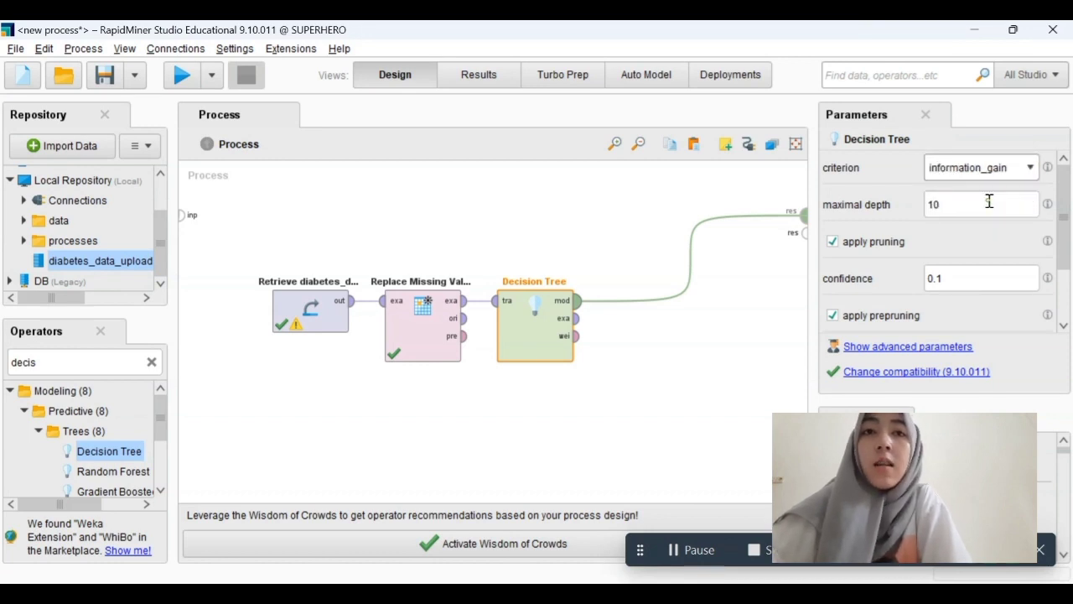
click(970, 204)
mouse_move(970, 205)
mouse_down()
mouse_move(918, 201)
mouse_move(951, 204)
mouse_up()
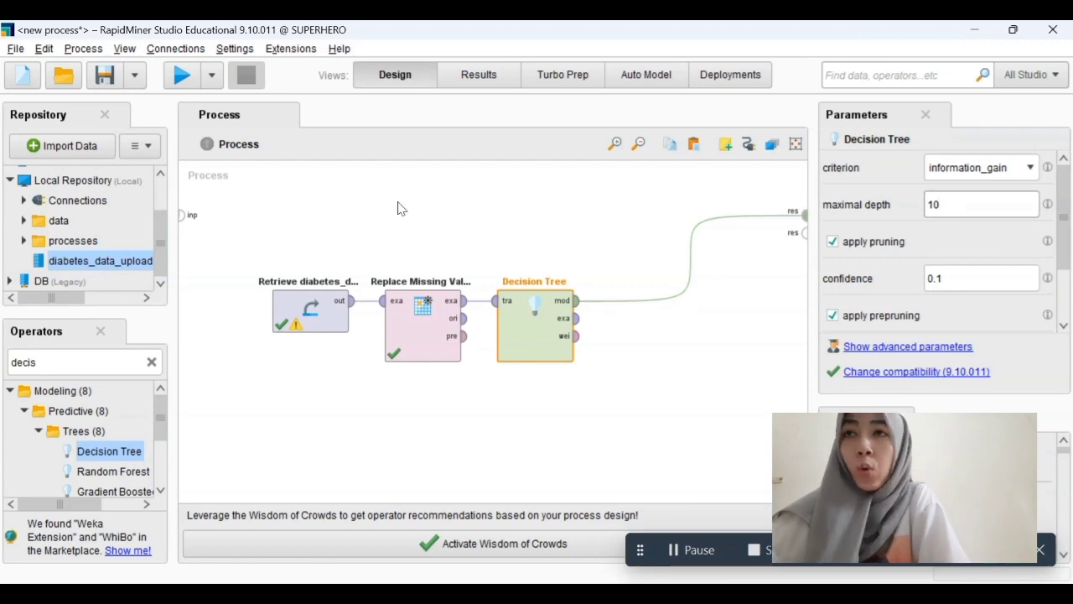
click(182, 73)
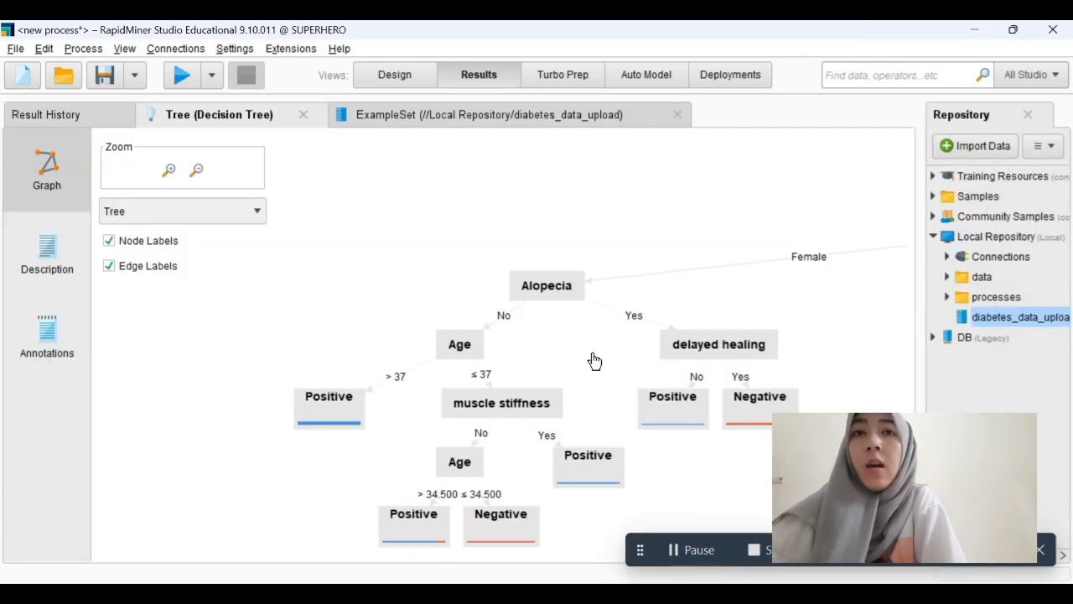
Examine the generated decision tree graph across its branches, from the Female branch to the Polyuria root
drag(817, 373, 555, 321)
mouse_move(809, 413)
mouse_down()
mouse_move(697, 369)
mouse_move(798, 393)
mouse_move(800, 415)
mouse_up()
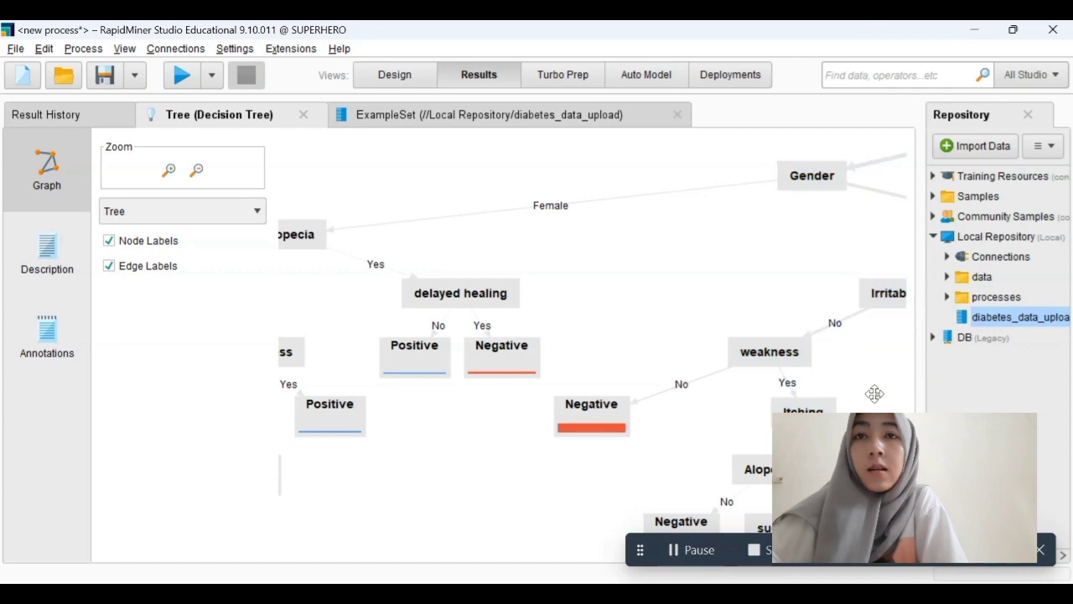
drag(874, 393, 521, 395)
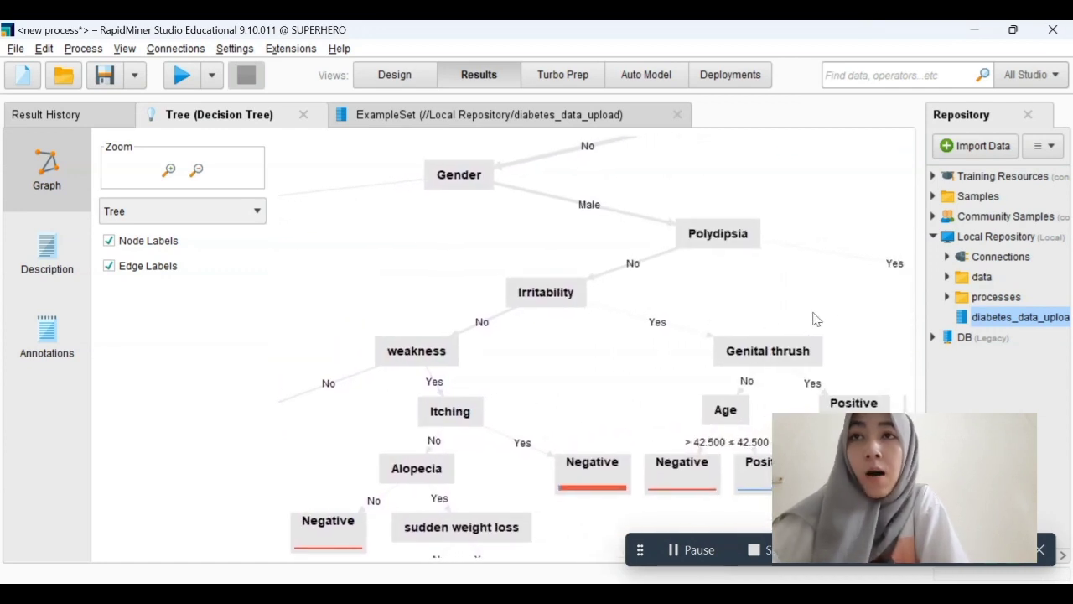
drag(853, 313, 545, 414)
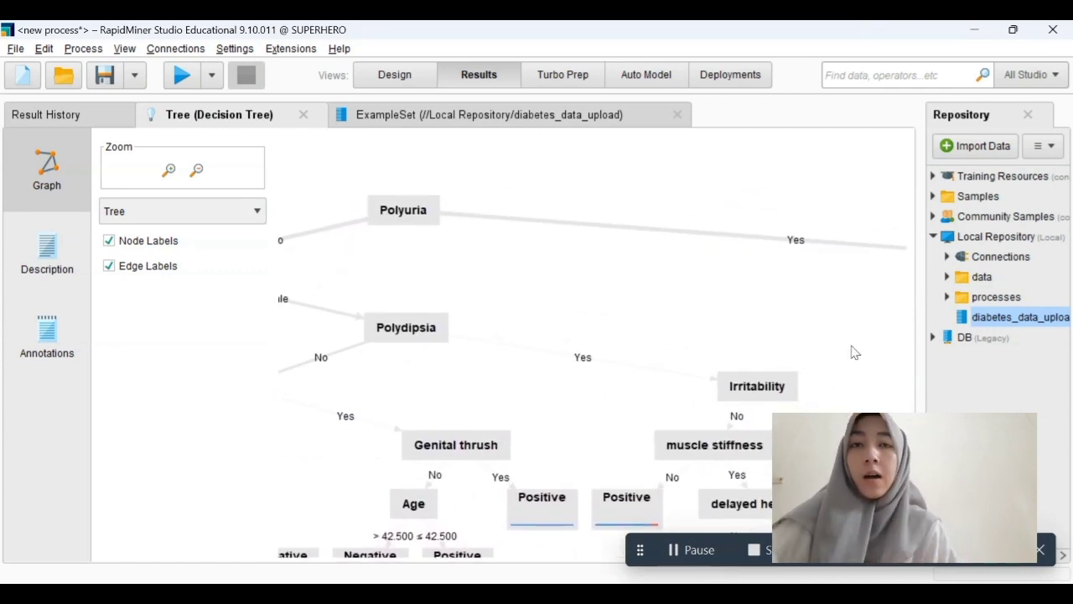
mouse_move(867, 345)
mouse_down()
mouse_move(582, 295)
mouse_move(476, 294)
mouse_move(894, 280)
mouse_up()
drag(633, 235, 876, 252)
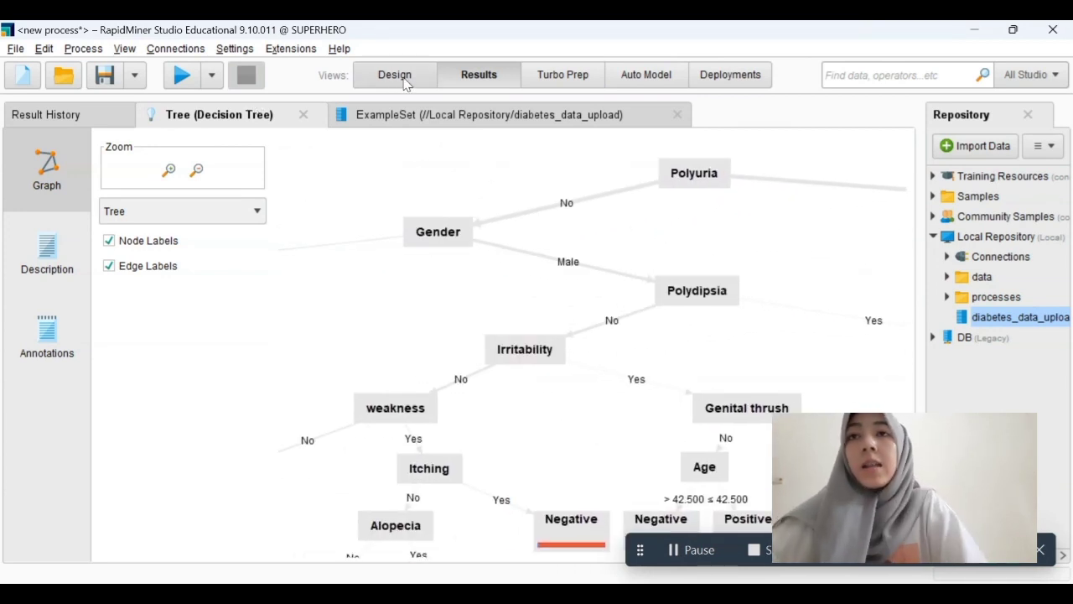
Return to the process design, set the Decision Tree's maximal depth to 5, and rerun the process
click(394, 75)
double_click(956, 206)
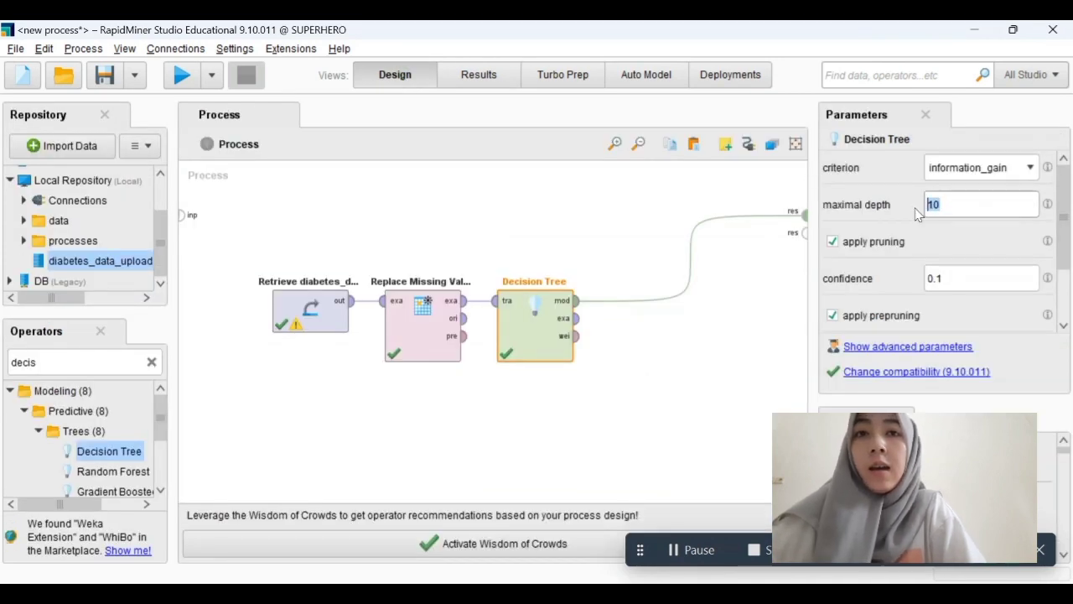
text(5)
click(746, 289)
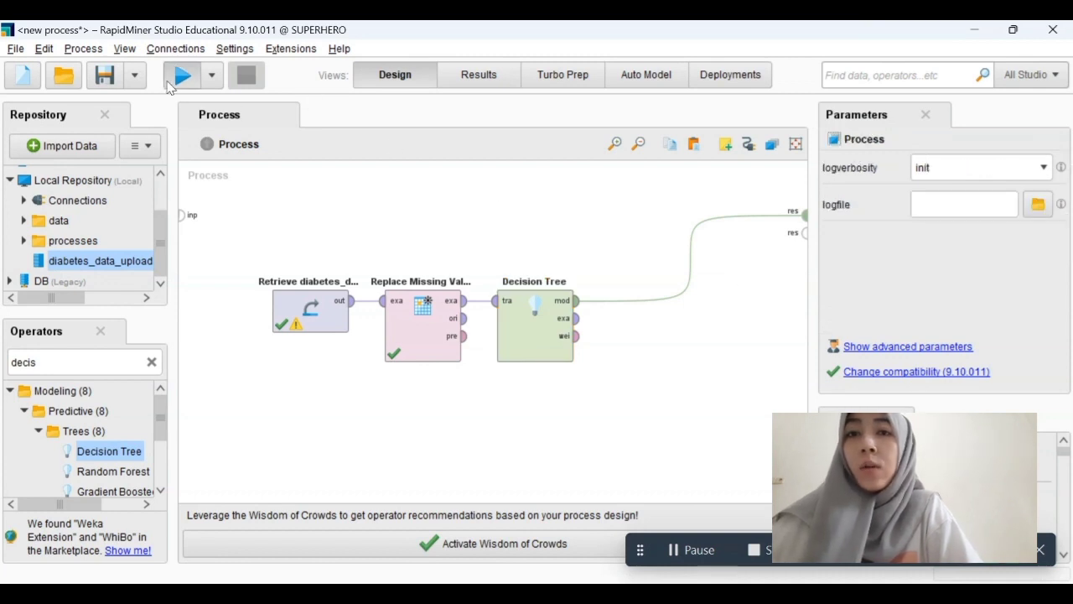
click(170, 82)
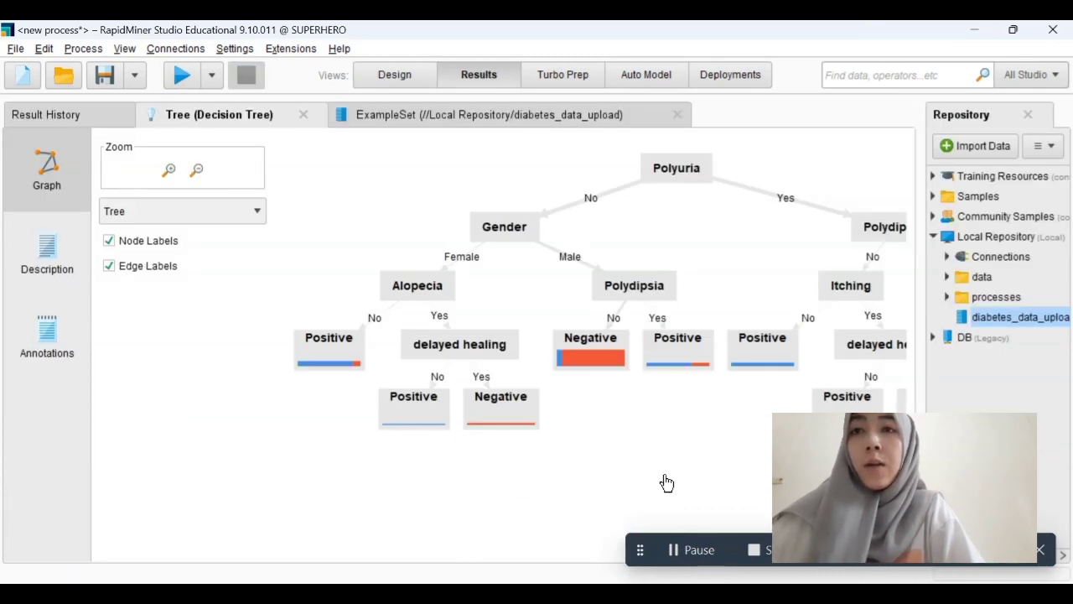
Trace the tree's Polyuria Yes branch through Polydipsia, Itching and delayed healing to its Positive and Negative leaves
drag(668, 476, 484, 492)
click(491, 193)
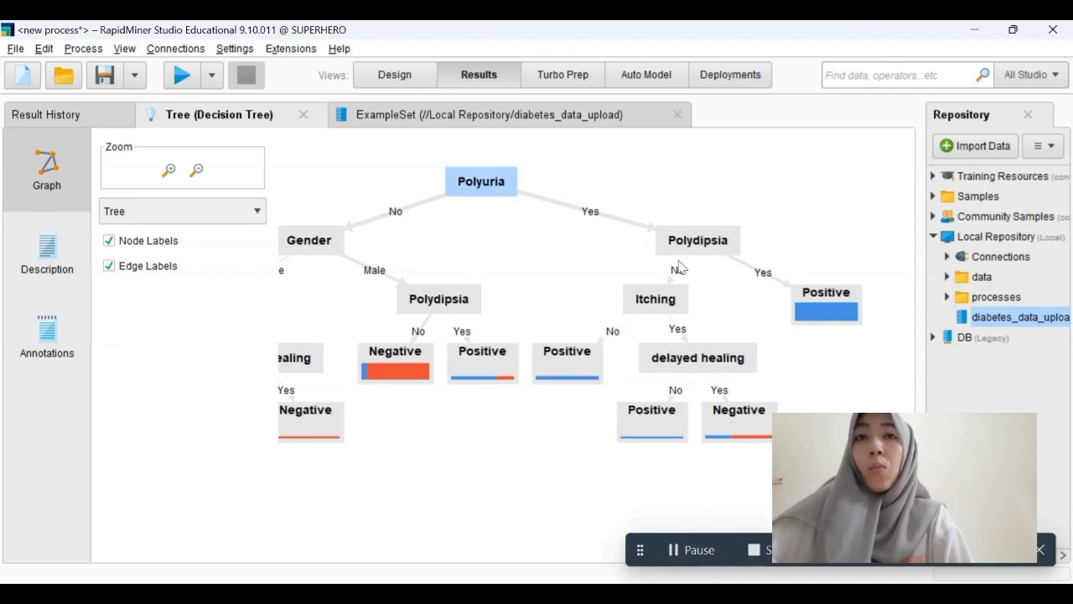
click(722, 244)
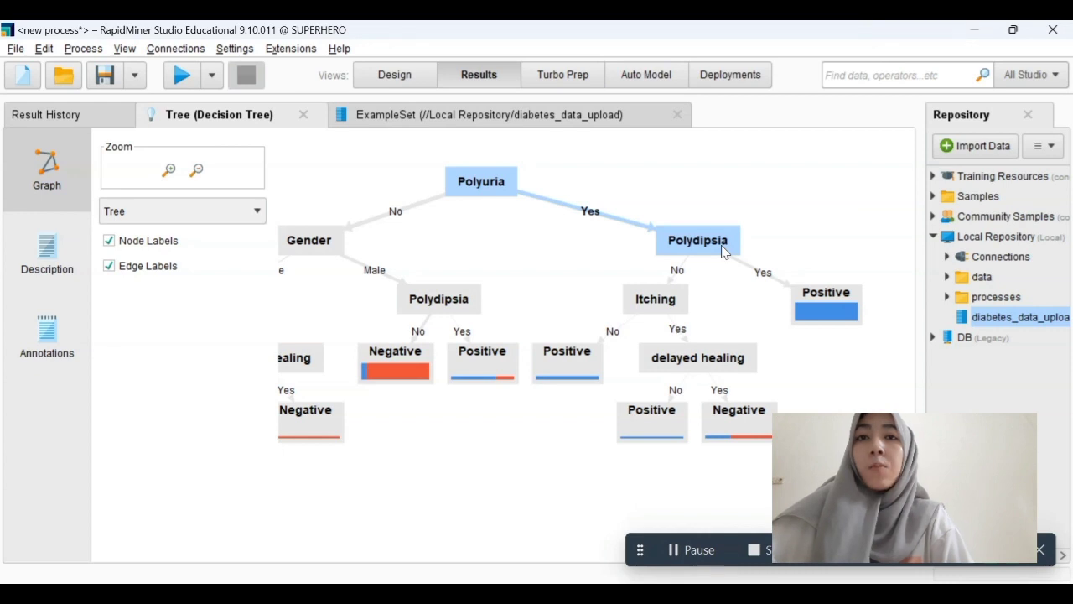
click(653, 303)
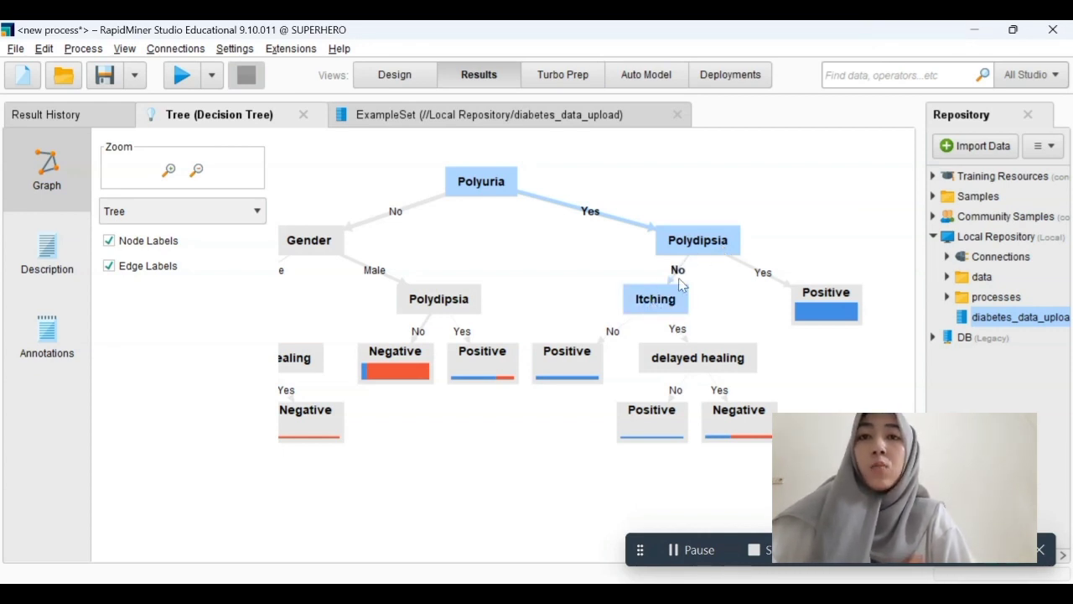
click(578, 370)
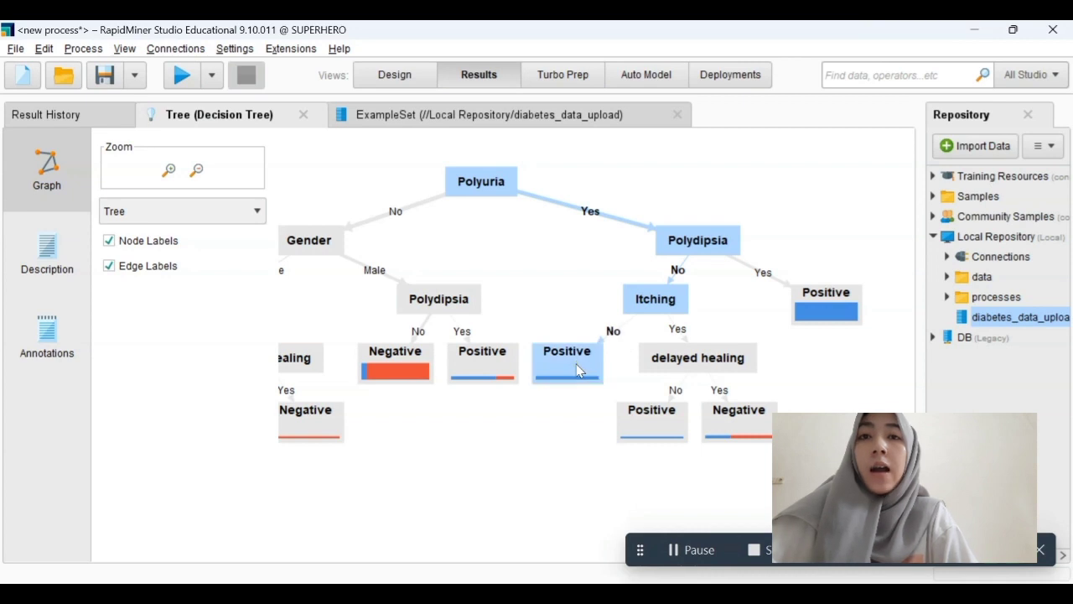
click(685, 365)
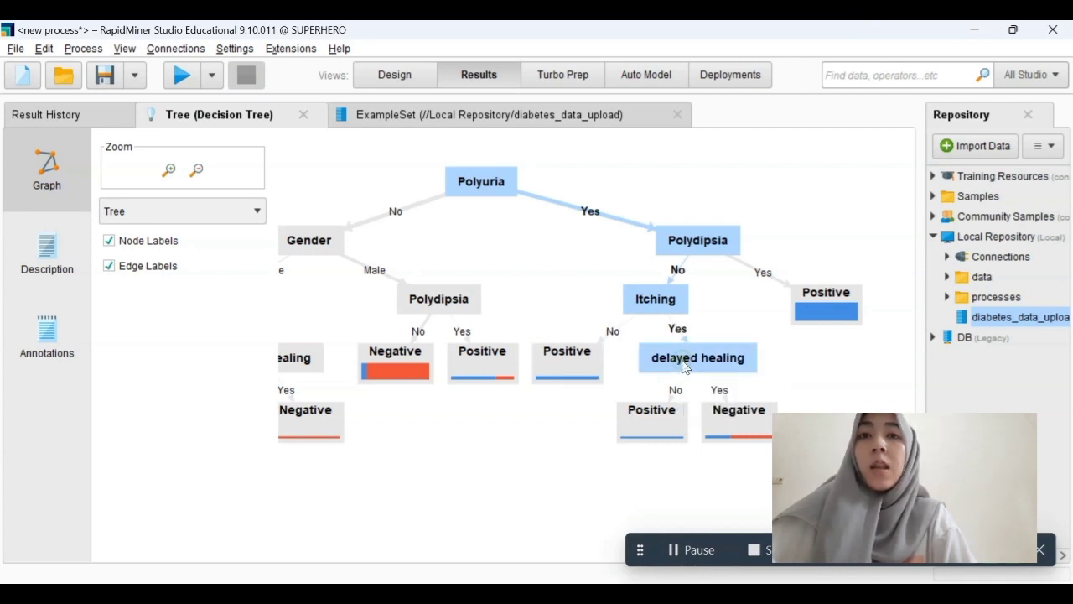
click(652, 424)
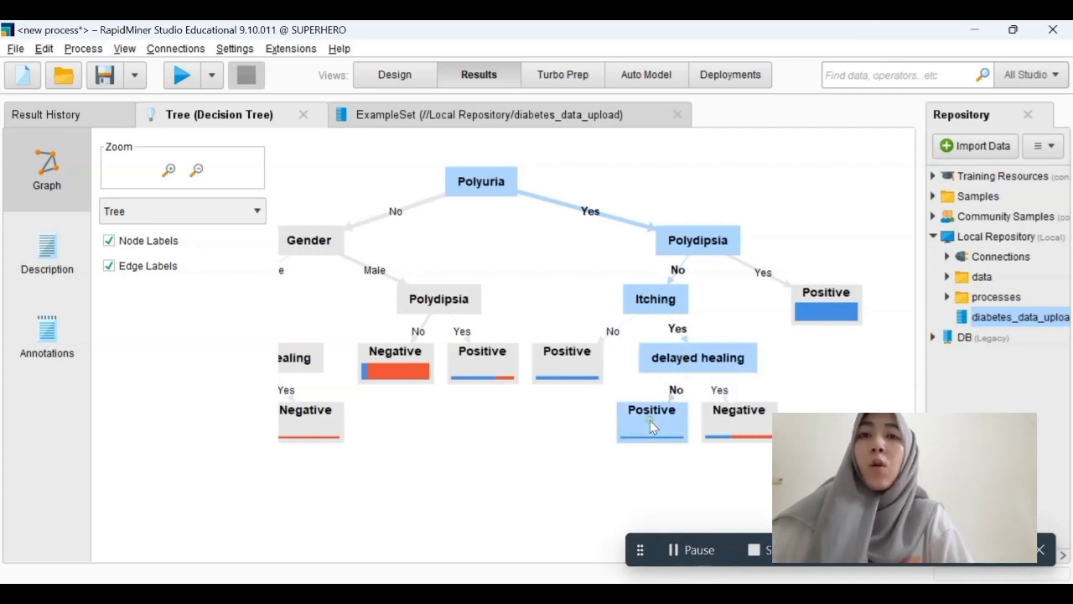
click(737, 429)
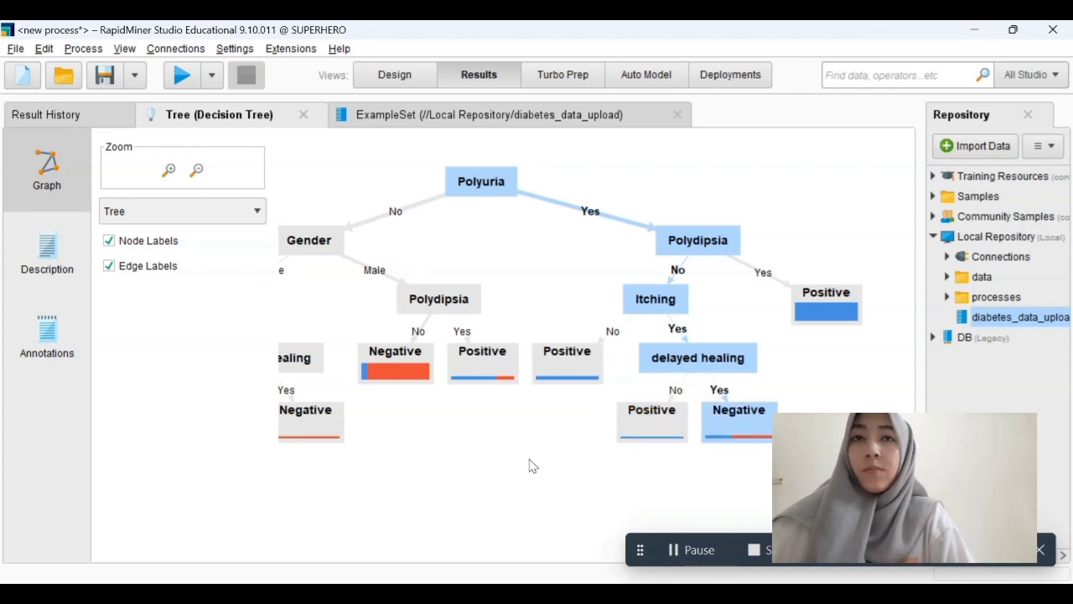
Trace the Polyuria No branch through Gender Female, Alopecia and delayed healing to its Positive and Negative leaves
drag(533, 466, 748, 467)
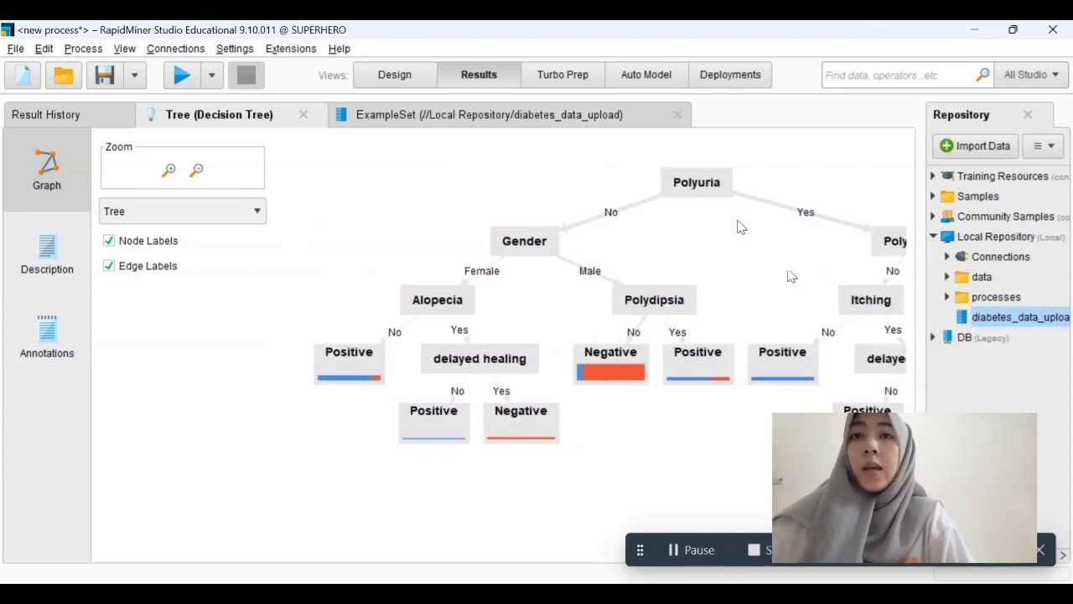
click(704, 191)
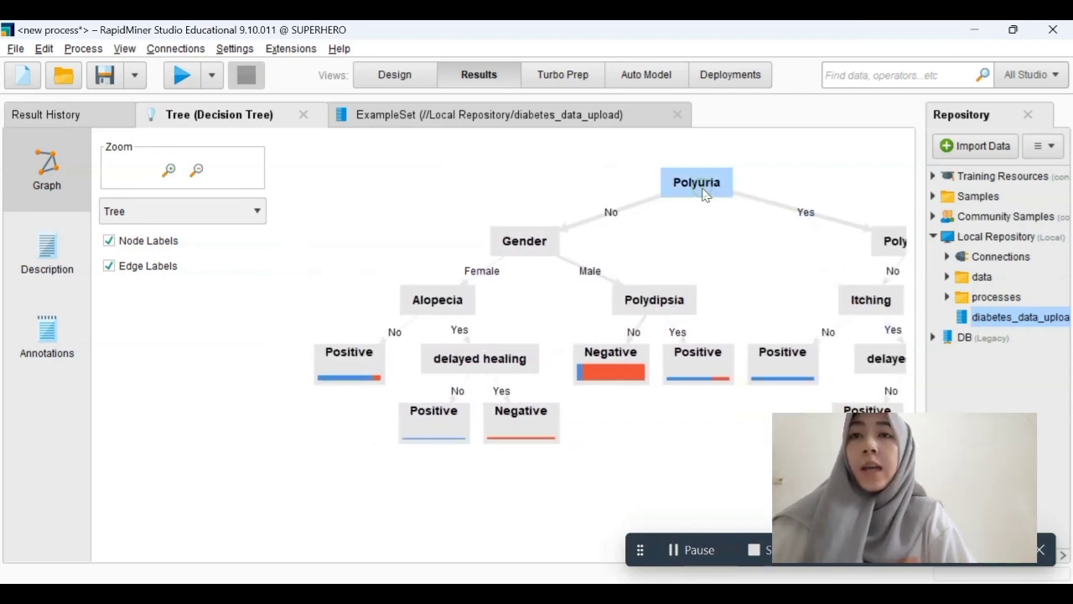
click(522, 245)
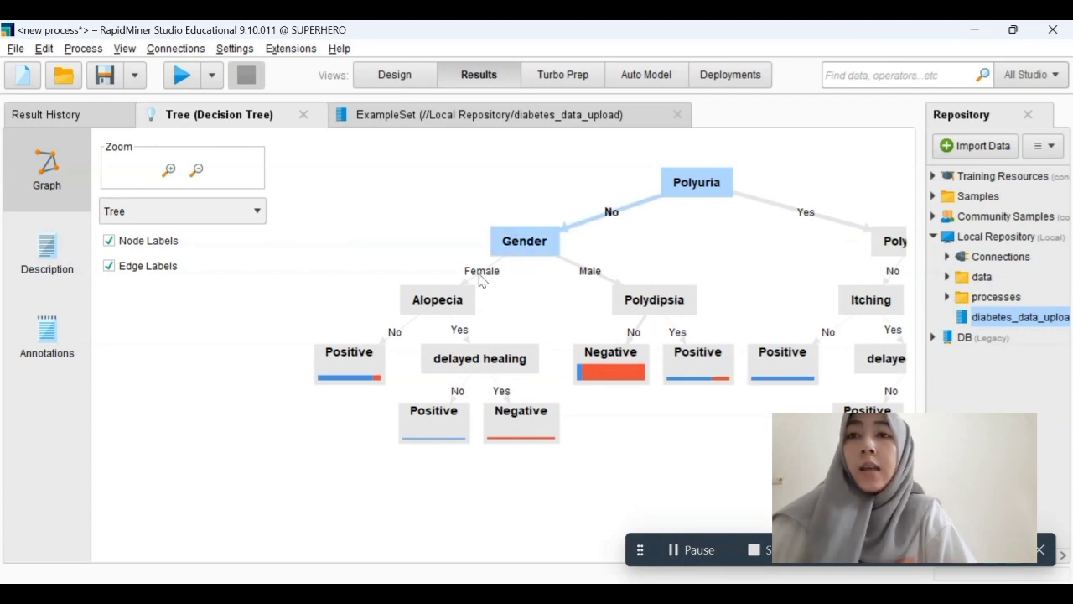
click(440, 305)
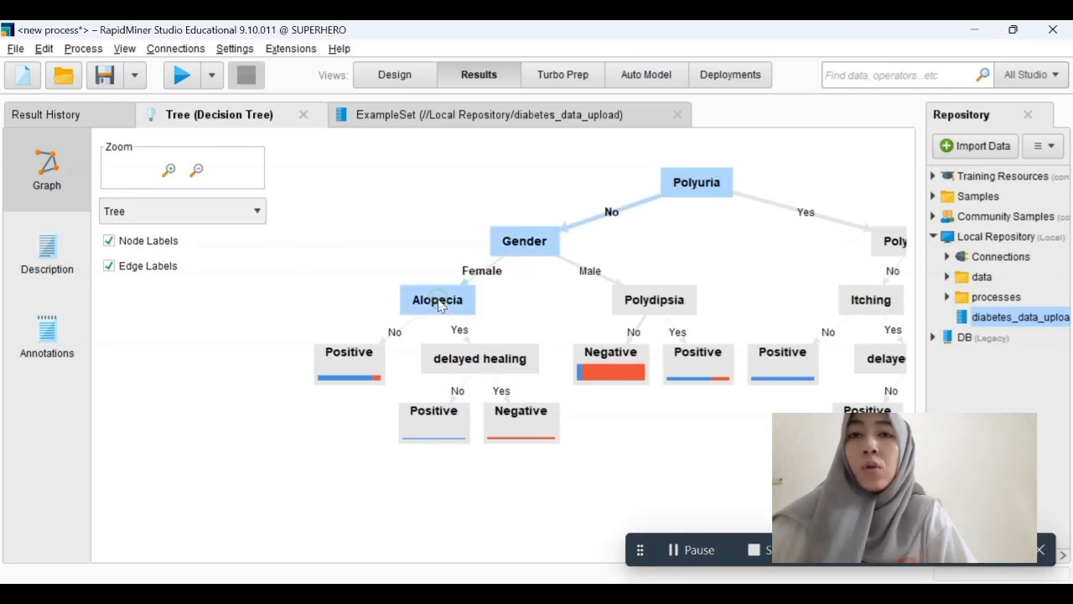
click(352, 364)
click(463, 363)
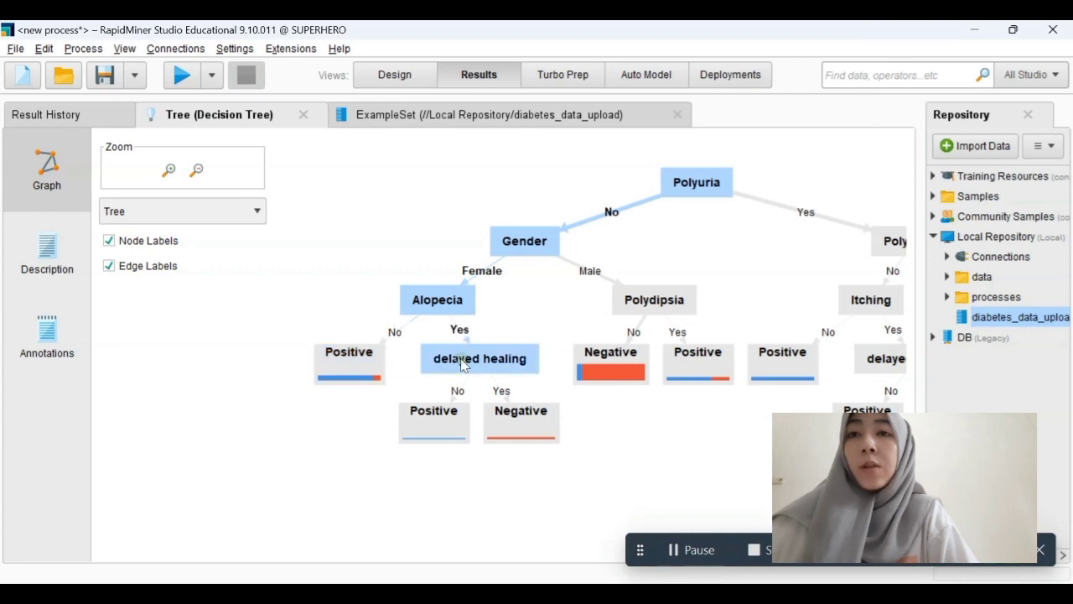
click(436, 424)
click(522, 432)
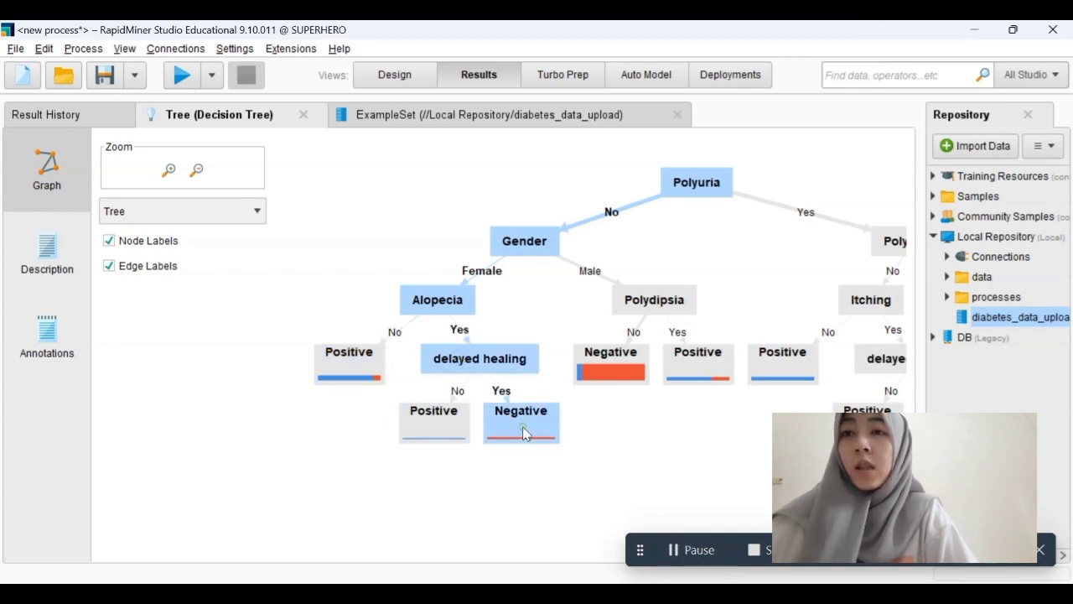
Trace the Gender node's Male branch through Polydipsia to its Negative and Positive leaves
click(518, 251)
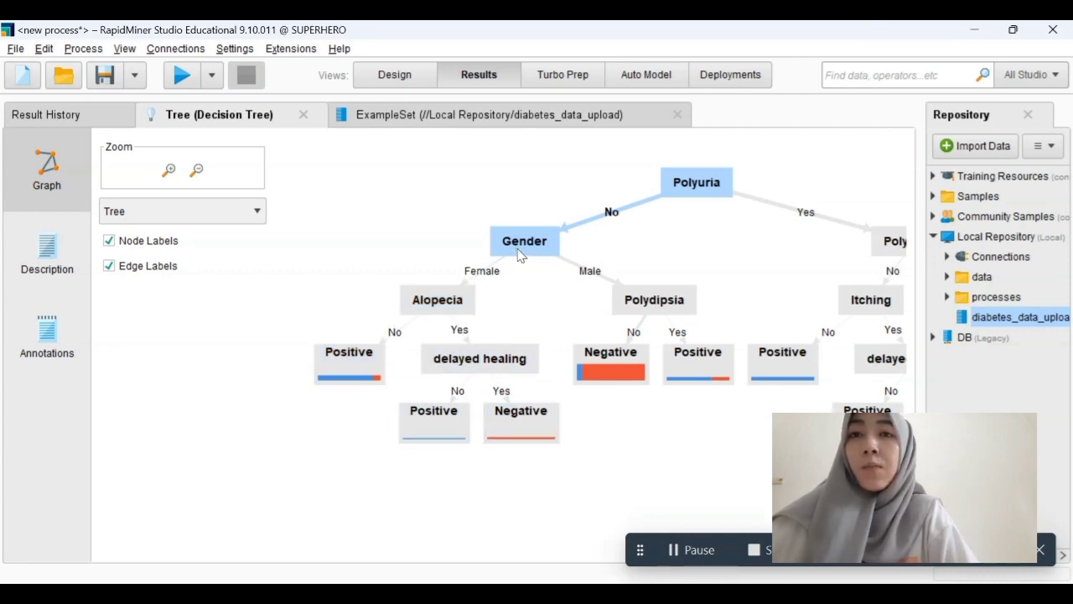
click(652, 304)
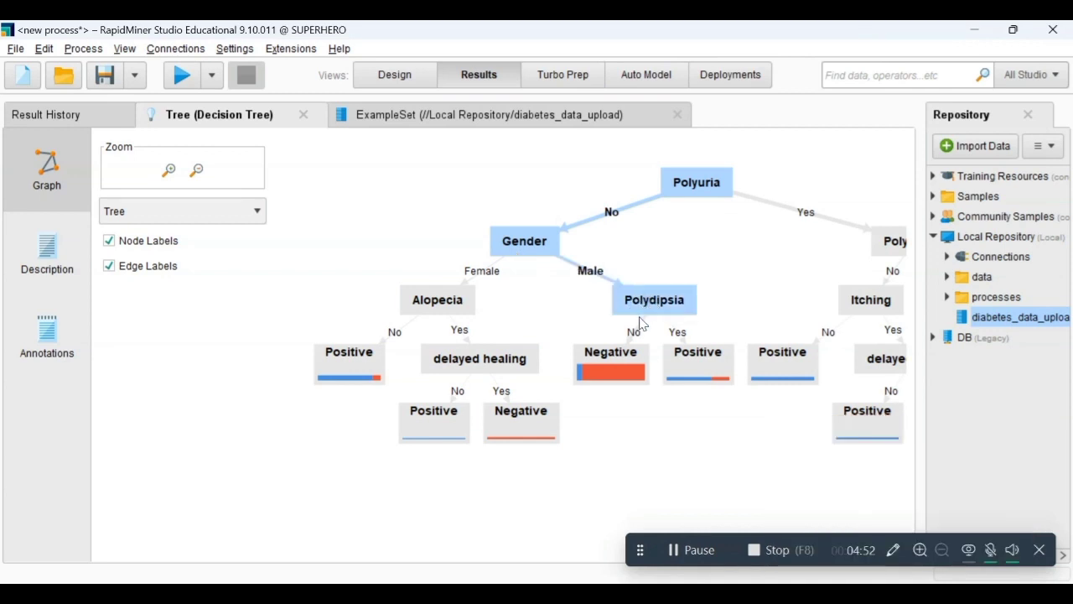
click(621, 369)
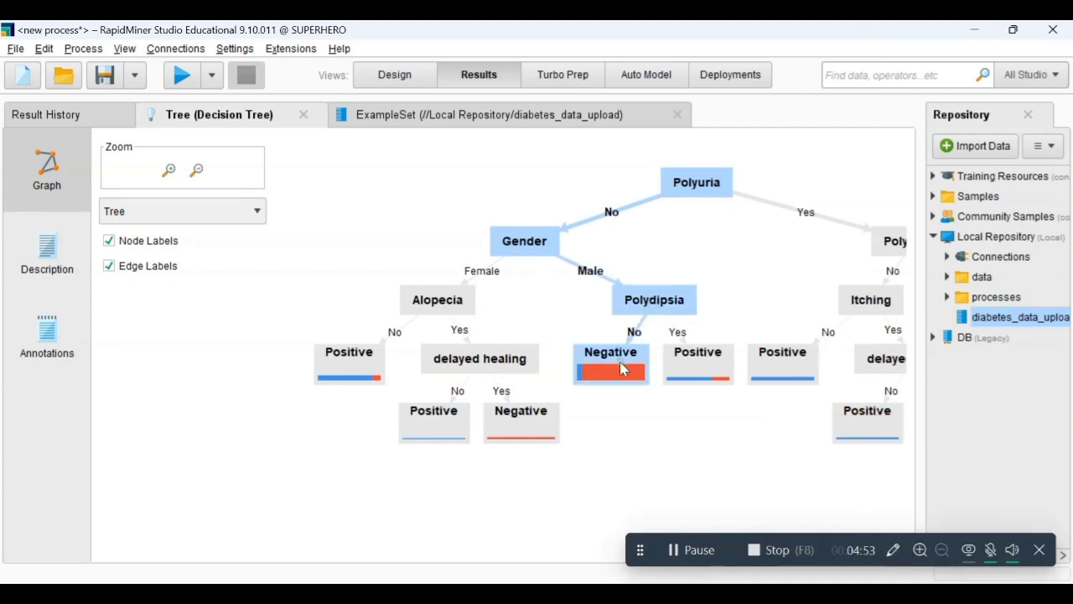
click(692, 361)
drag(788, 452, 575, 476)
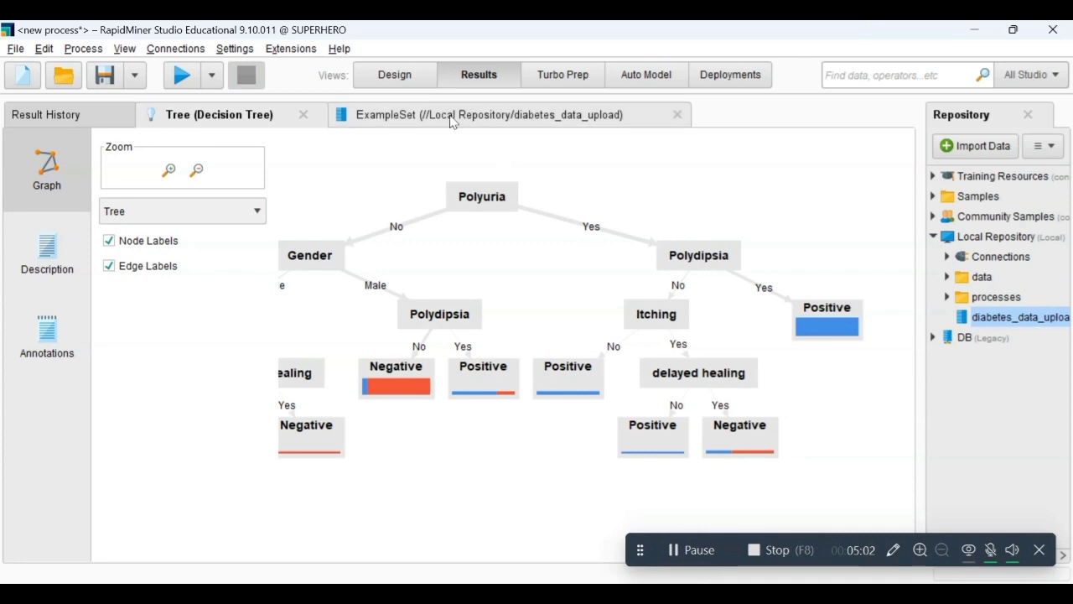
Return to the process design and save the process in the Local Repository as "diagnose diabetes millitus"
click(399, 77)
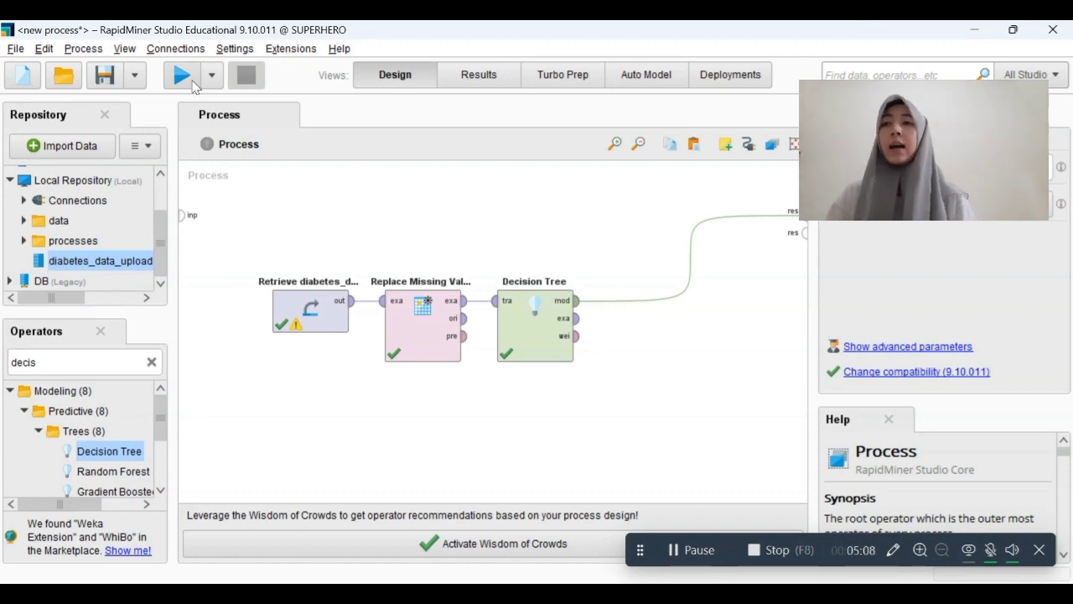
click(99, 78)
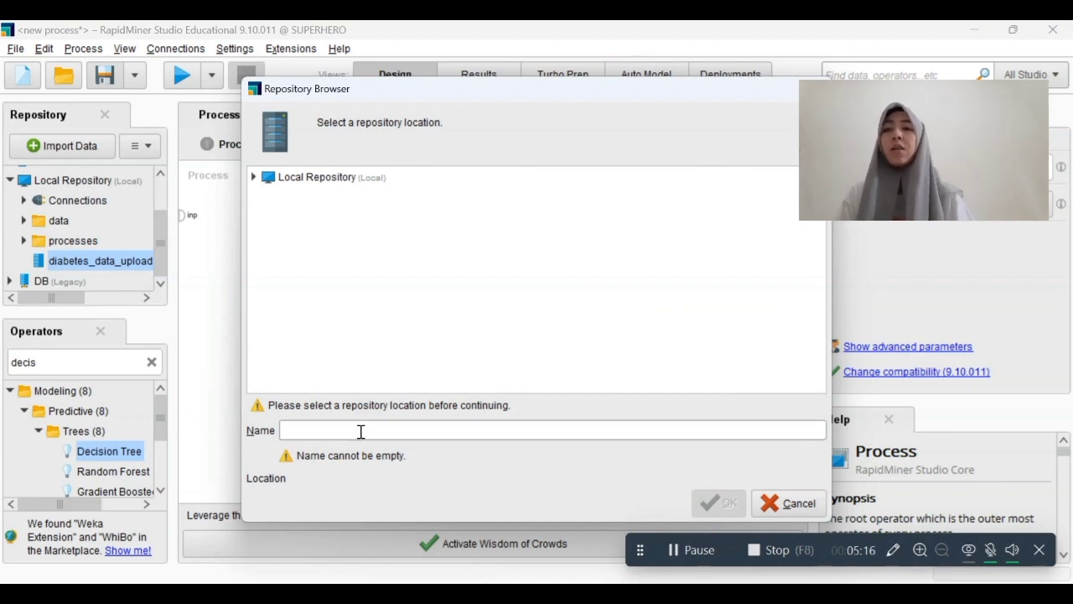
text(diagnose)
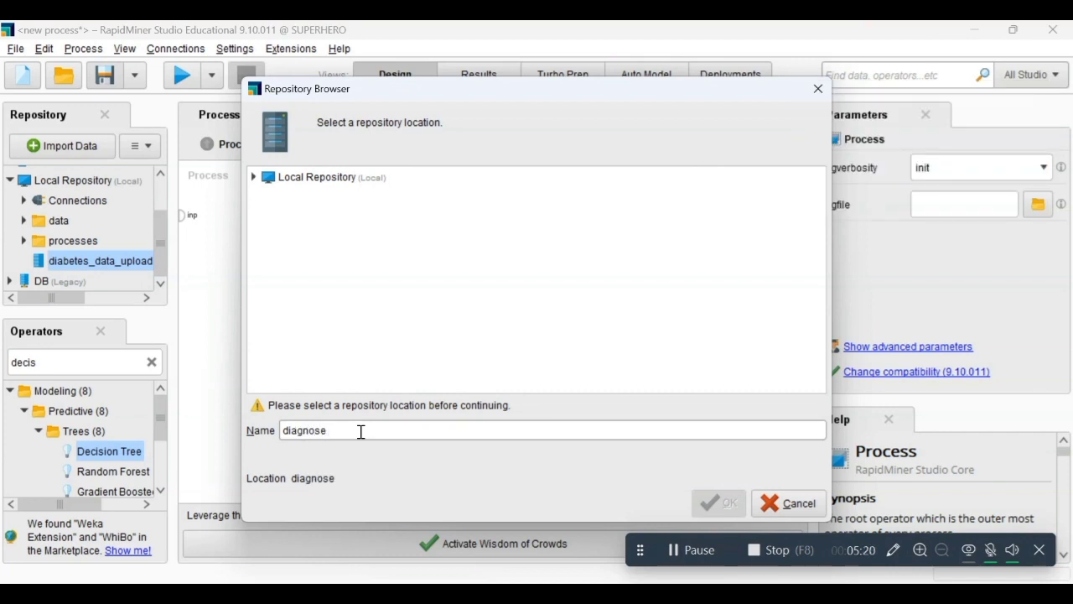
text( diabetes millitus)
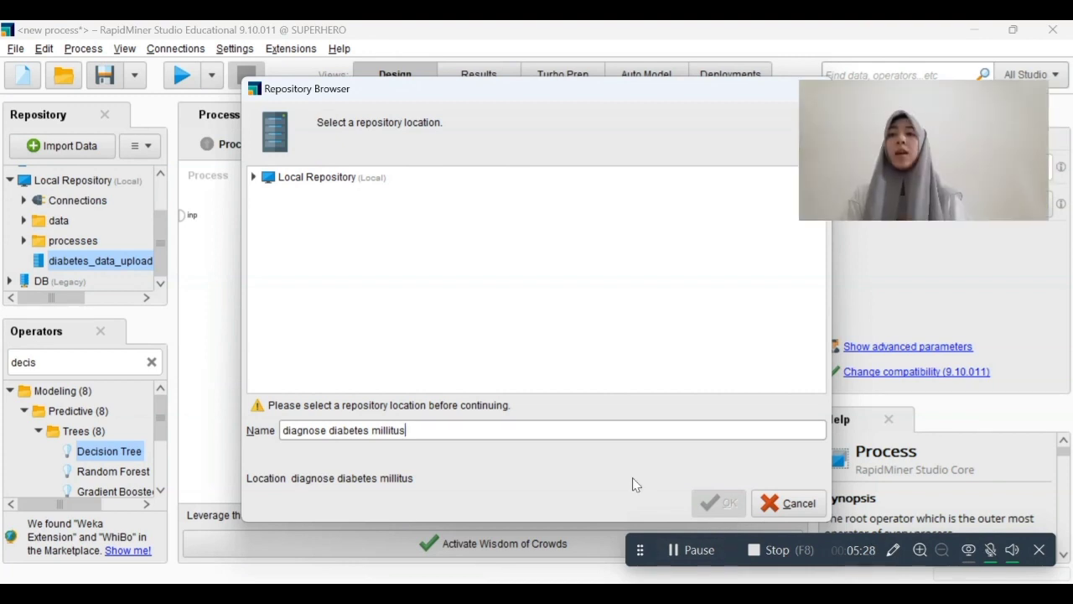
click(335, 180)
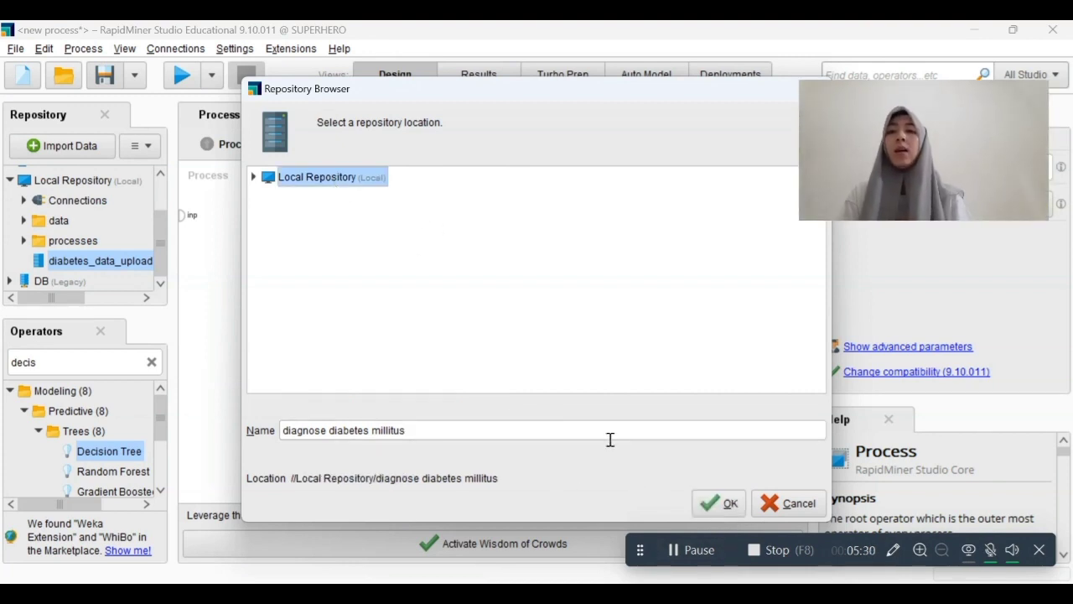
click(726, 507)
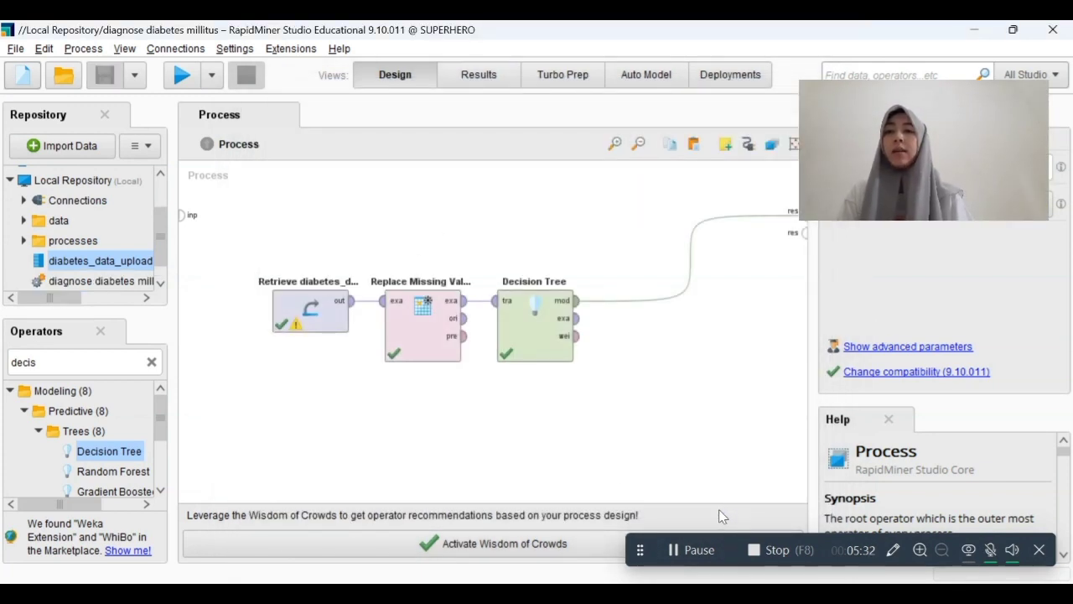